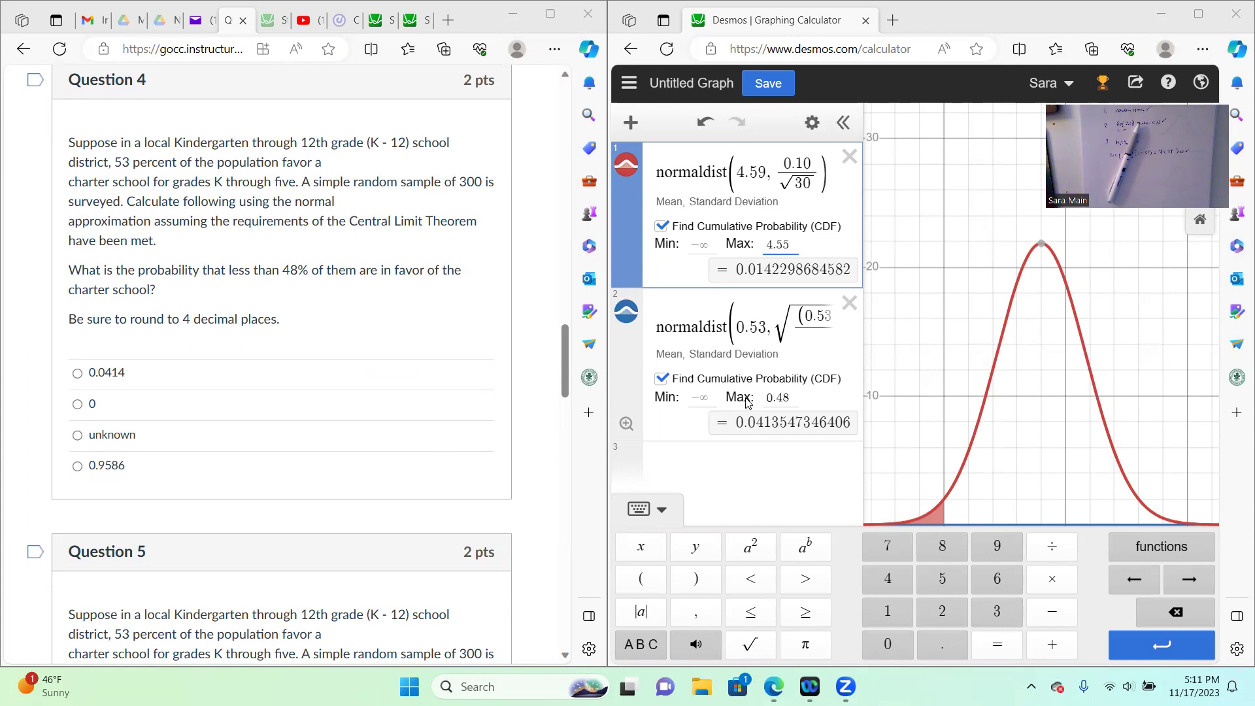
Examine the standard deviation term of the second normaldist expression through to its end
{"action": "left_click", "coordinate": [780, 318]}
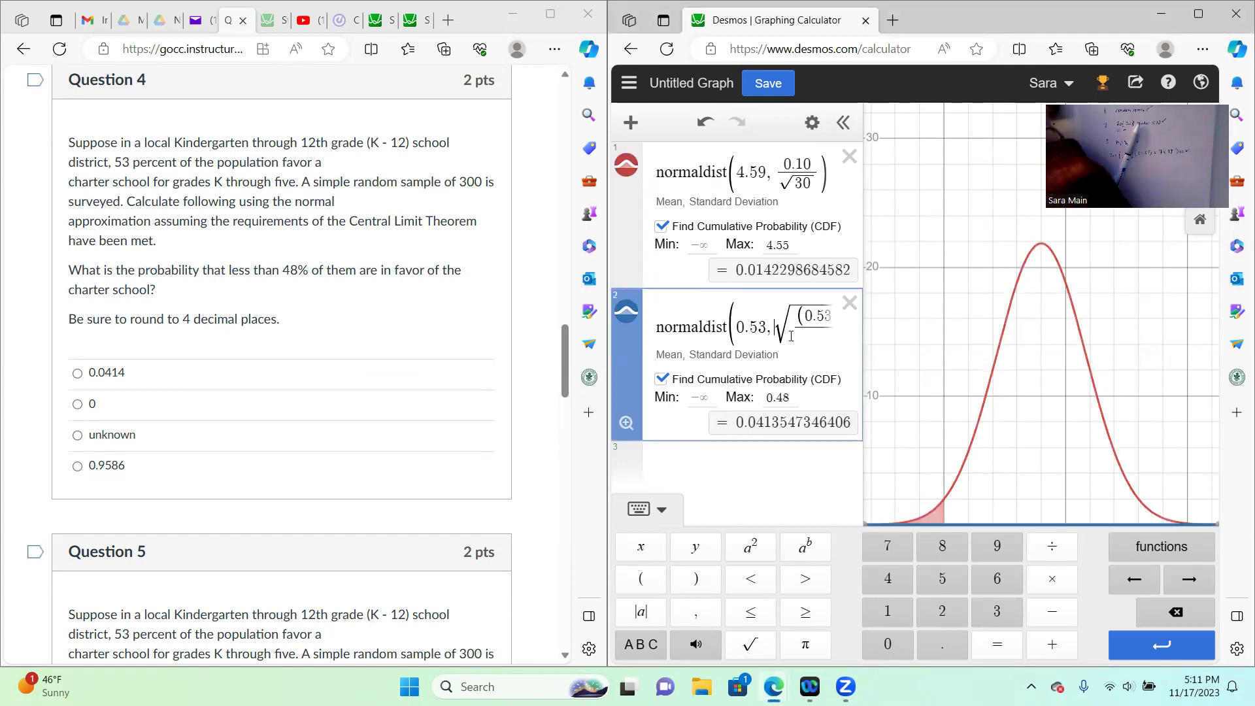
{"action": "key", "text": "Right"}
{"action": "key", "text": "Right"}
{"action": "key", "text": "Right"}
{"action": "key", "text": "Right"}
{"action": "key", "text": "Right"}
{"action": "key", "text": "Right"}
{"action": "key", "text": "Right"}
{"action": "key", "text": "Right"}
{"action": "key", "text": "Right"}
{"action": "key", "text": "Right"}
{"action": "key", "text": "Right"}
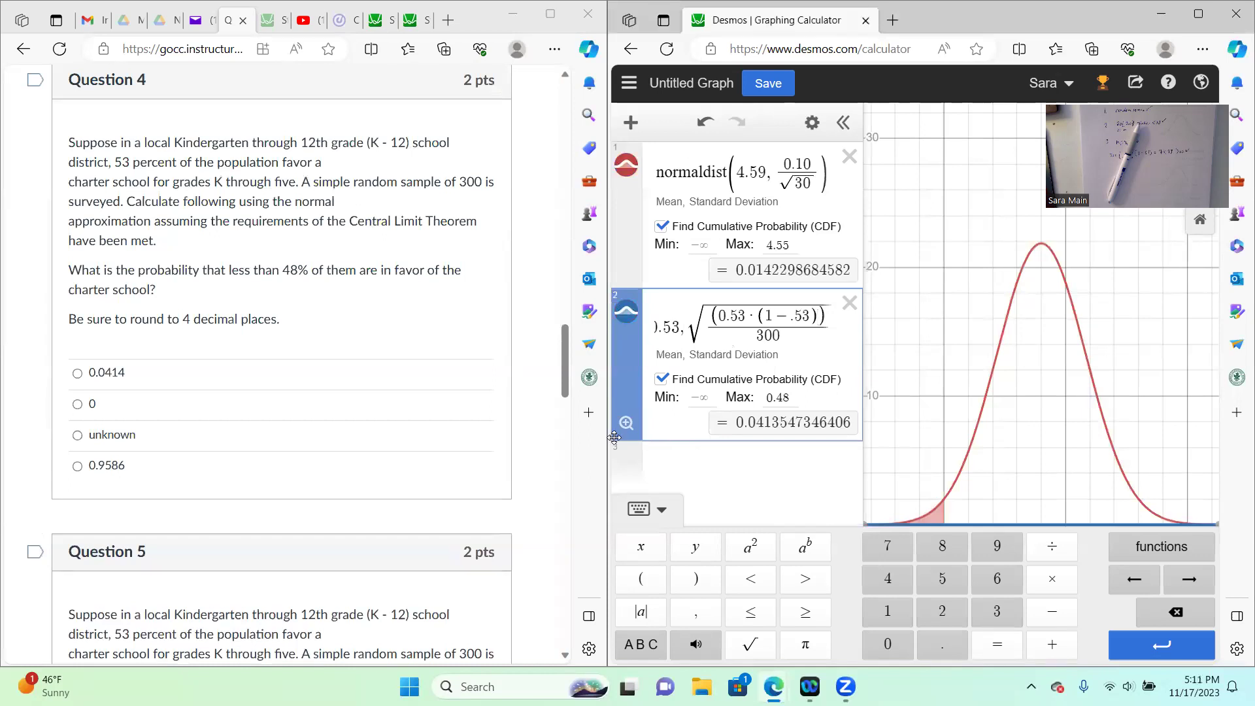
Select 0.0414 as the answer to Question 4
{"action": "left_click", "coordinate": [77, 373]}
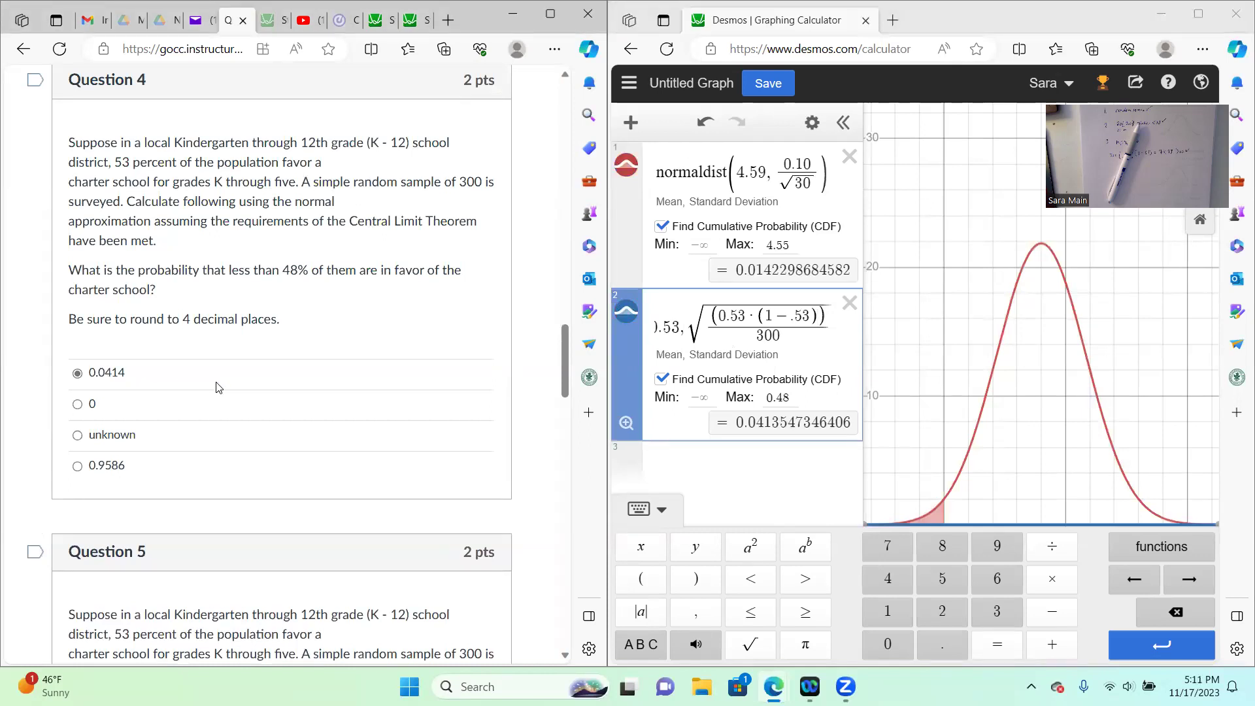
{"action": "scroll", "coordinate": [358, 382], "scroll_direction": "down", "scroll_amount": 3}
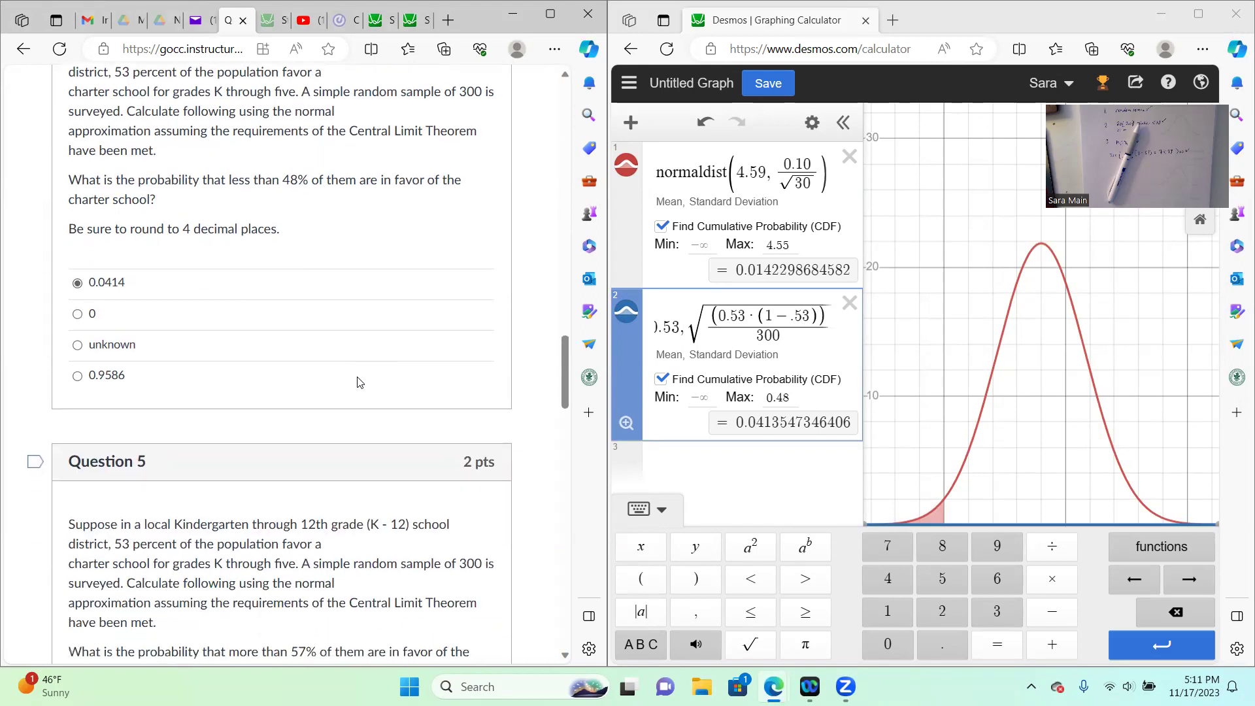
{"action": "scroll", "coordinate": [357, 378], "scroll_direction": "up", "scroll_amount": 3}
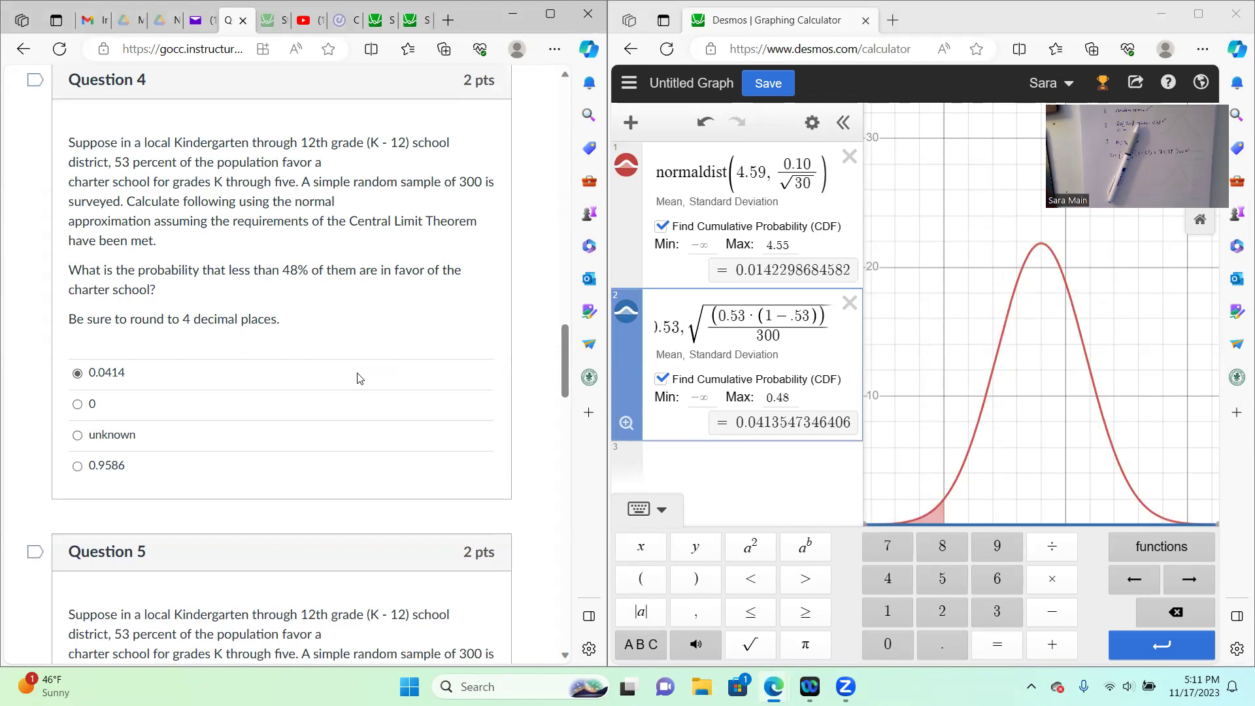
For Question 5, set the second normaldist expression's minimum to 0.57 and clear its maximum
{"action": "scroll", "coordinate": [357, 377], "scroll_direction": "down", "scroll_amount": 7}
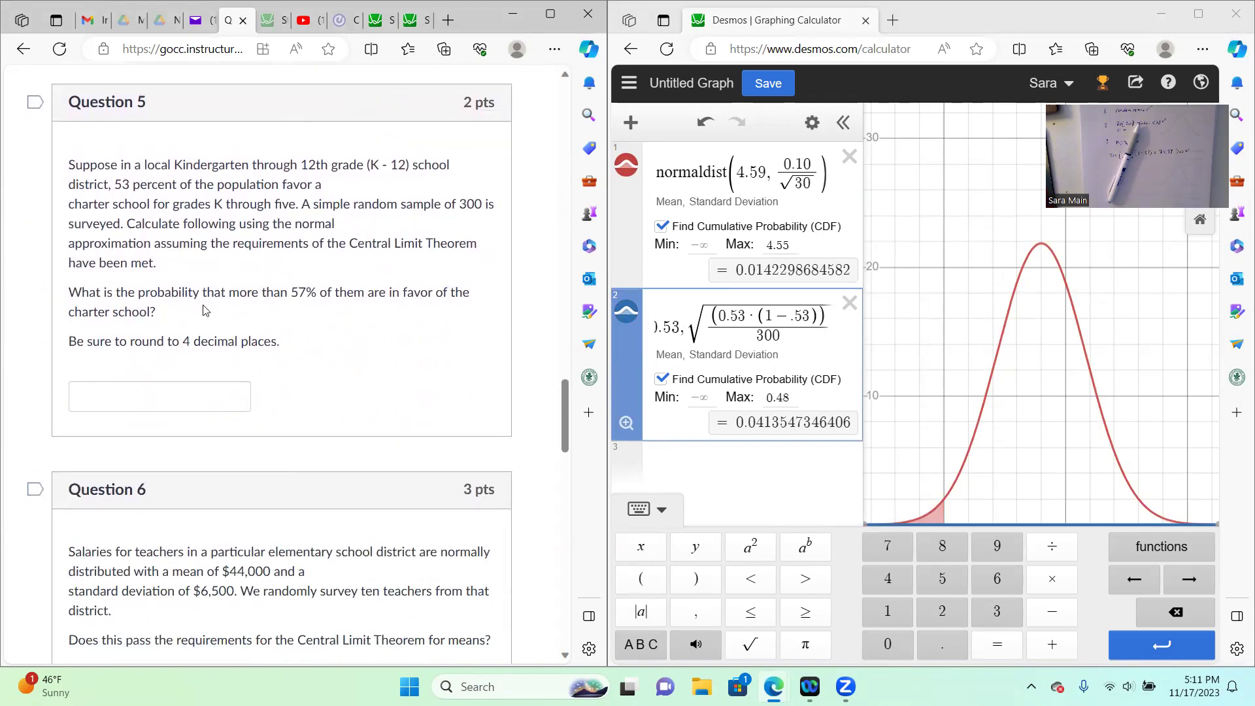
{"action": "scroll", "coordinate": [316, 311], "scroll_direction": "down", "scroll_amount": 1}
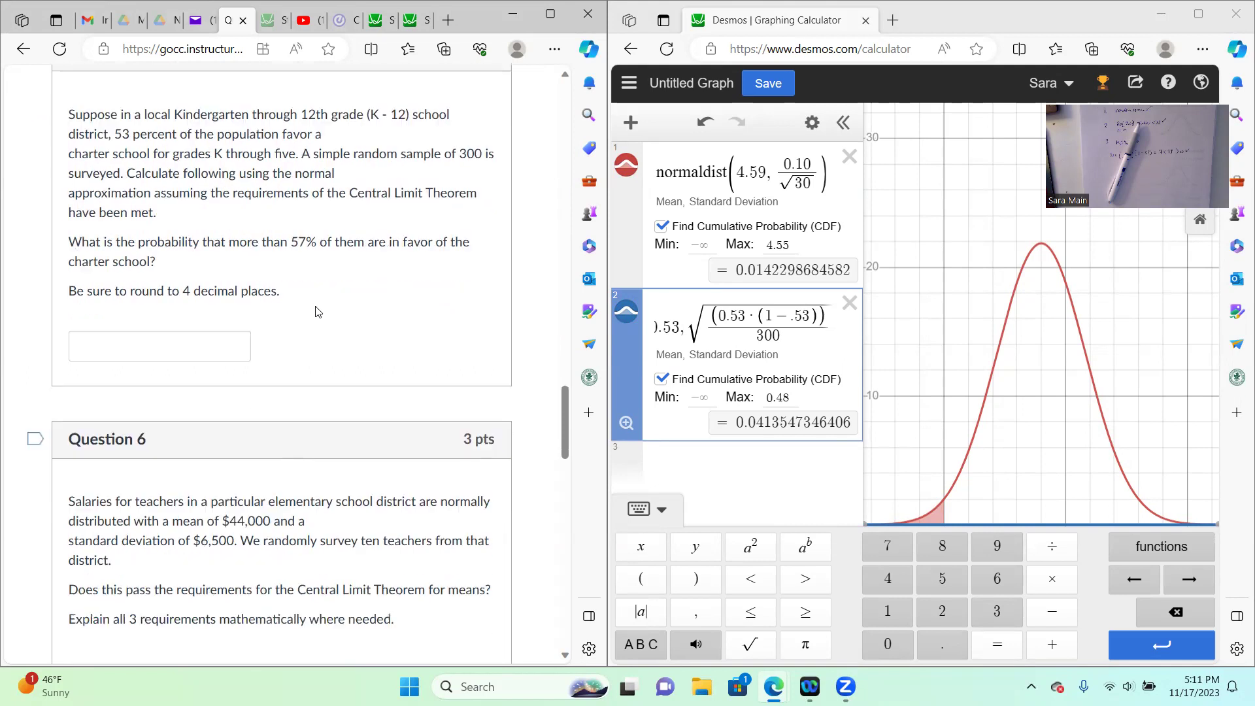
{"action": "scroll", "coordinate": [316, 310], "scroll_direction": "up", "scroll_amount": 1}
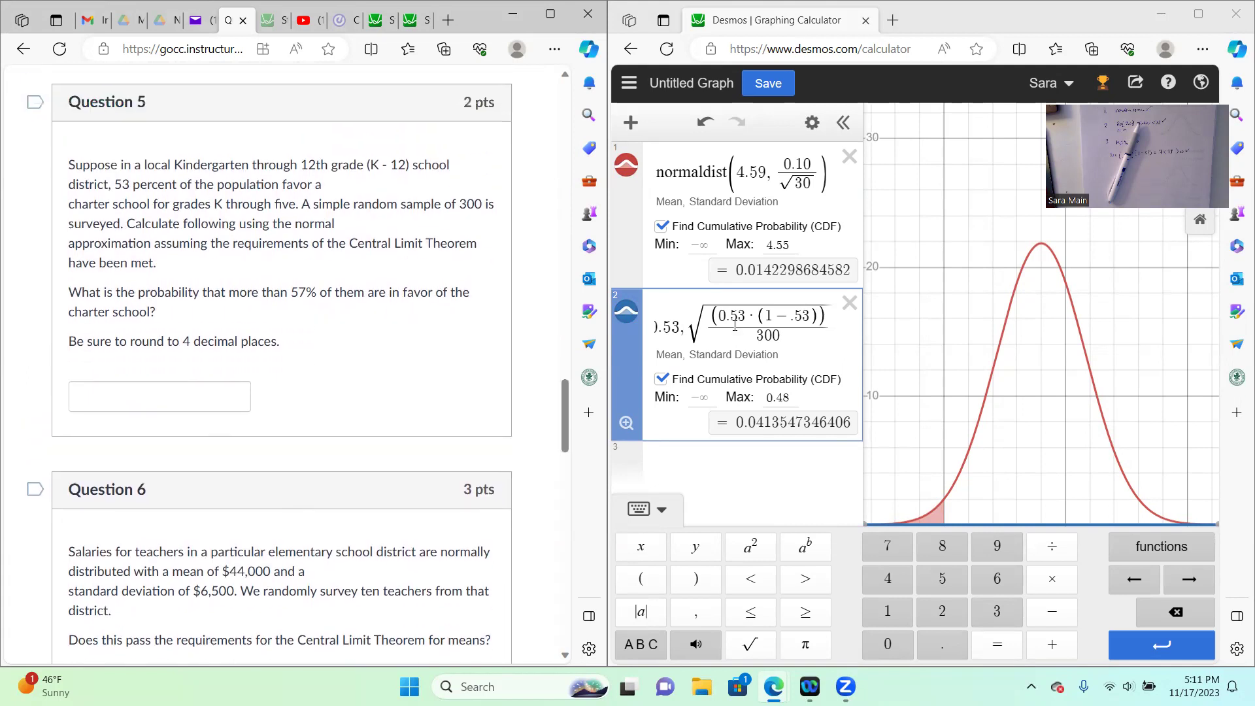
{"action": "left_click", "coordinate": [701, 397]}
{"action": "type", "text": "0.57"}
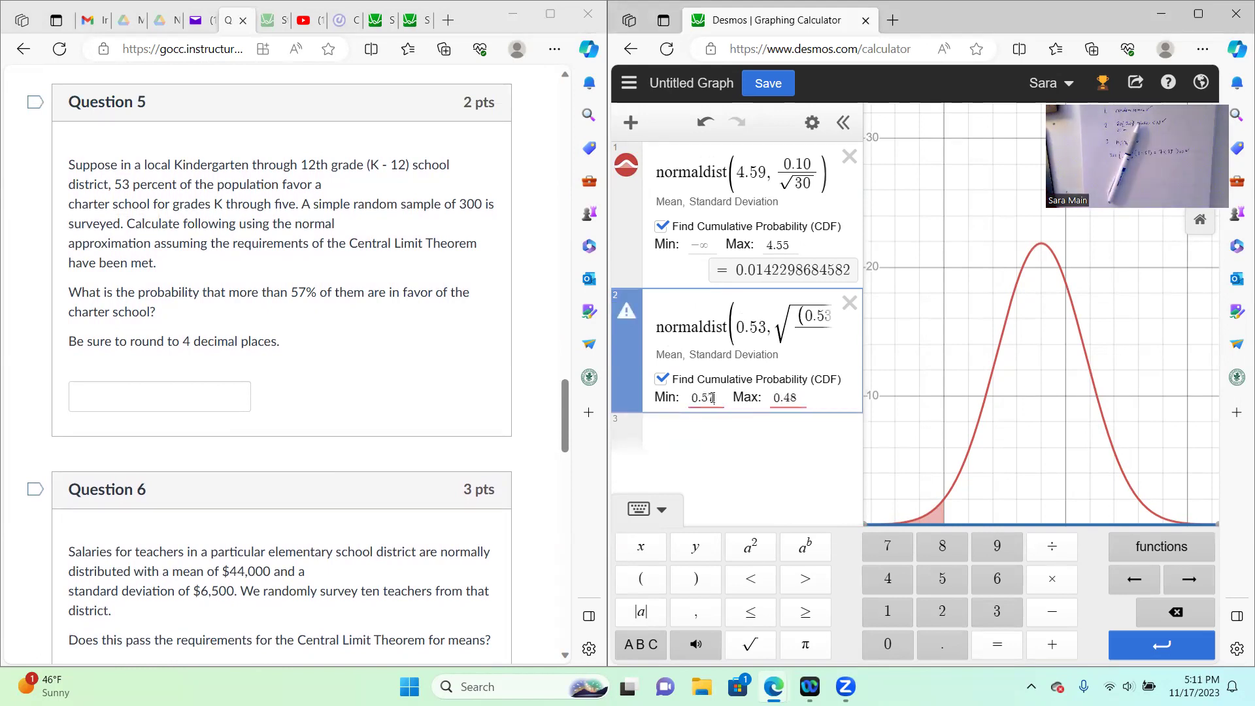
{"action": "key", "text": "Tab"}
{"action": "key", "text": "BackSpace"}
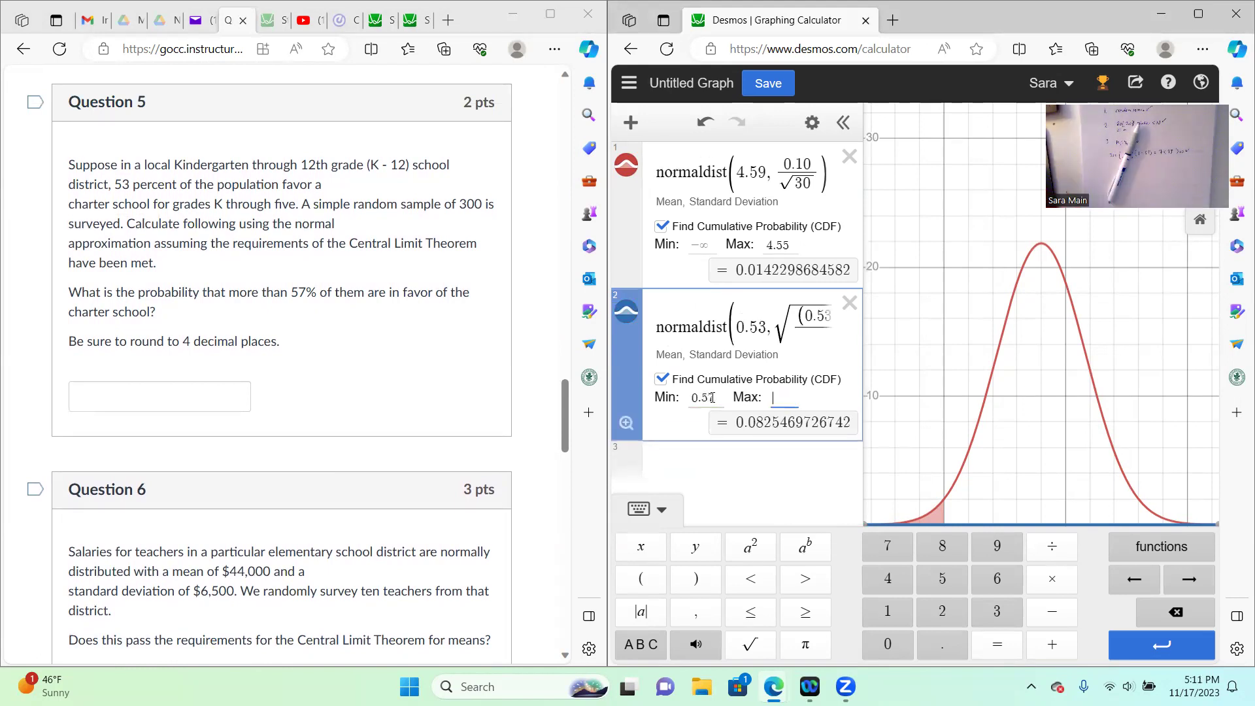
{"action": "left_click", "coordinate": [728, 471]}
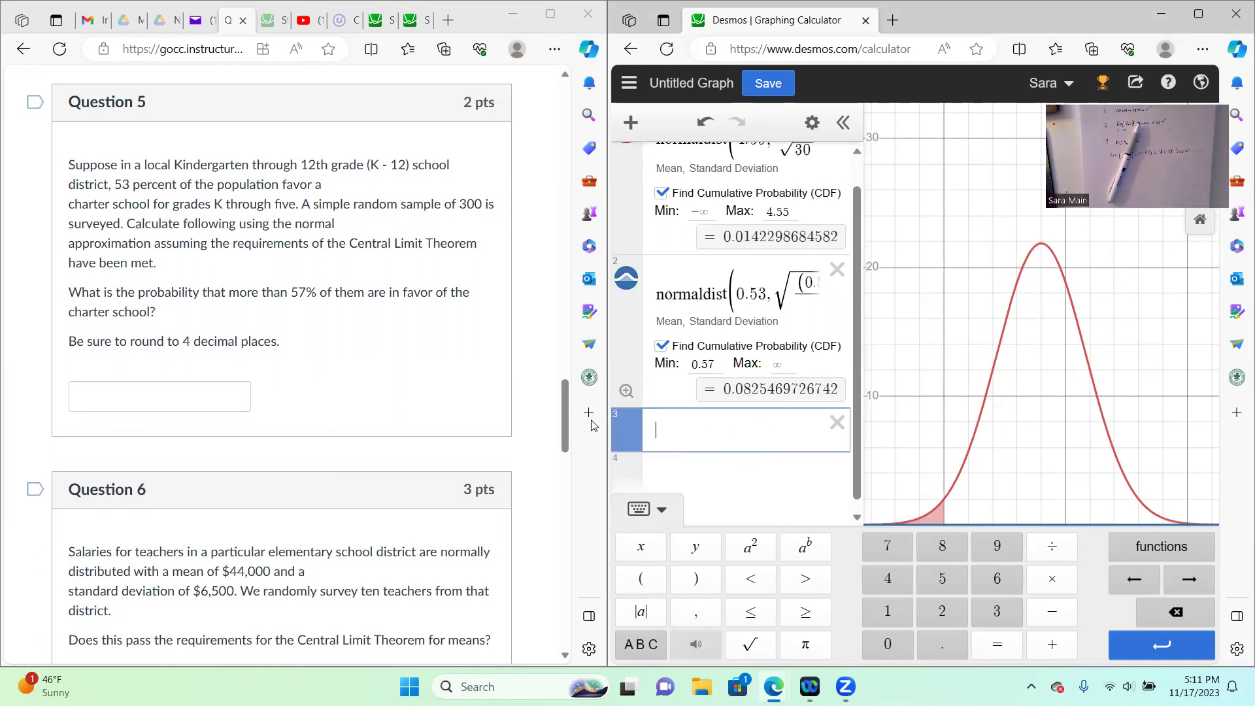
Enter 0.0825 as the answer to Question 5
{"action": "left_click", "coordinate": [131, 397]}
{"action": "type", "text": "0."}
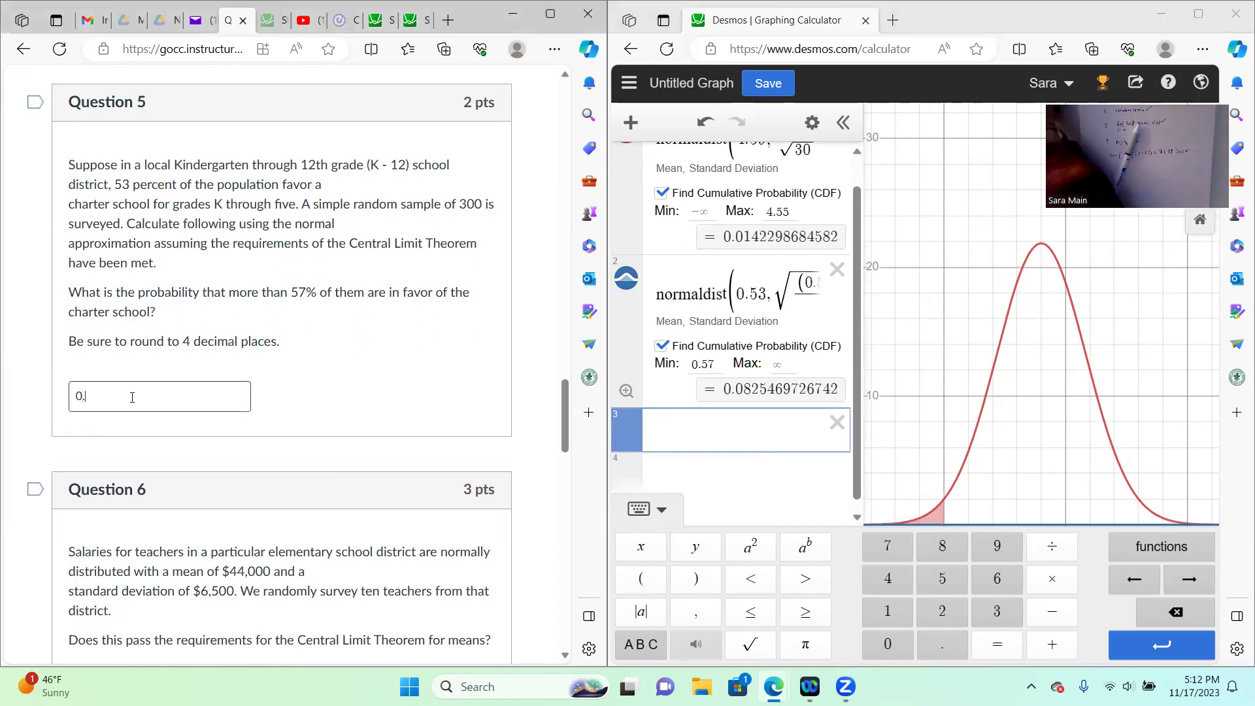
{"action": "type", "text": "0825"}
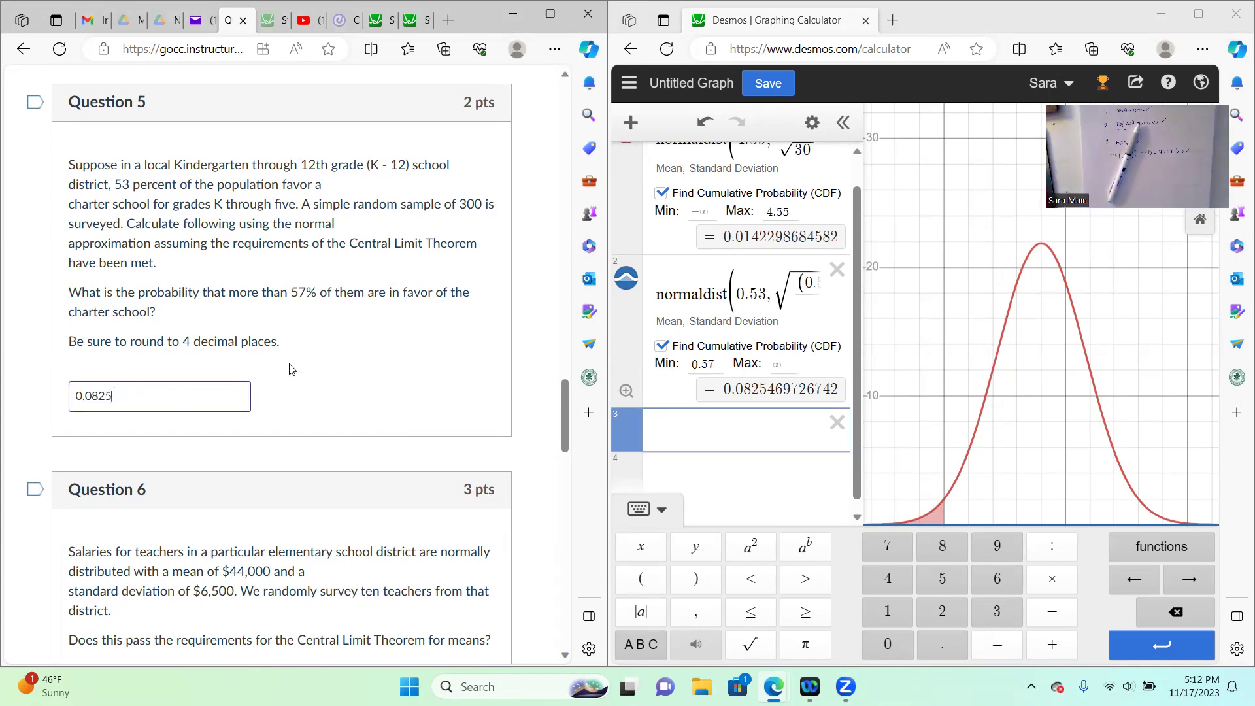
Read Questions 6 to 8, checking the distribution stated in Question 6 and whose salary Question 7 asks about
{"action": "scroll", "coordinate": [309, 367], "scroll_direction": "down", "scroll_amount": 2}
{"action": "scroll", "coordinate": [308, 367], "scroll_direction": "down", "scroll_amount": 3}
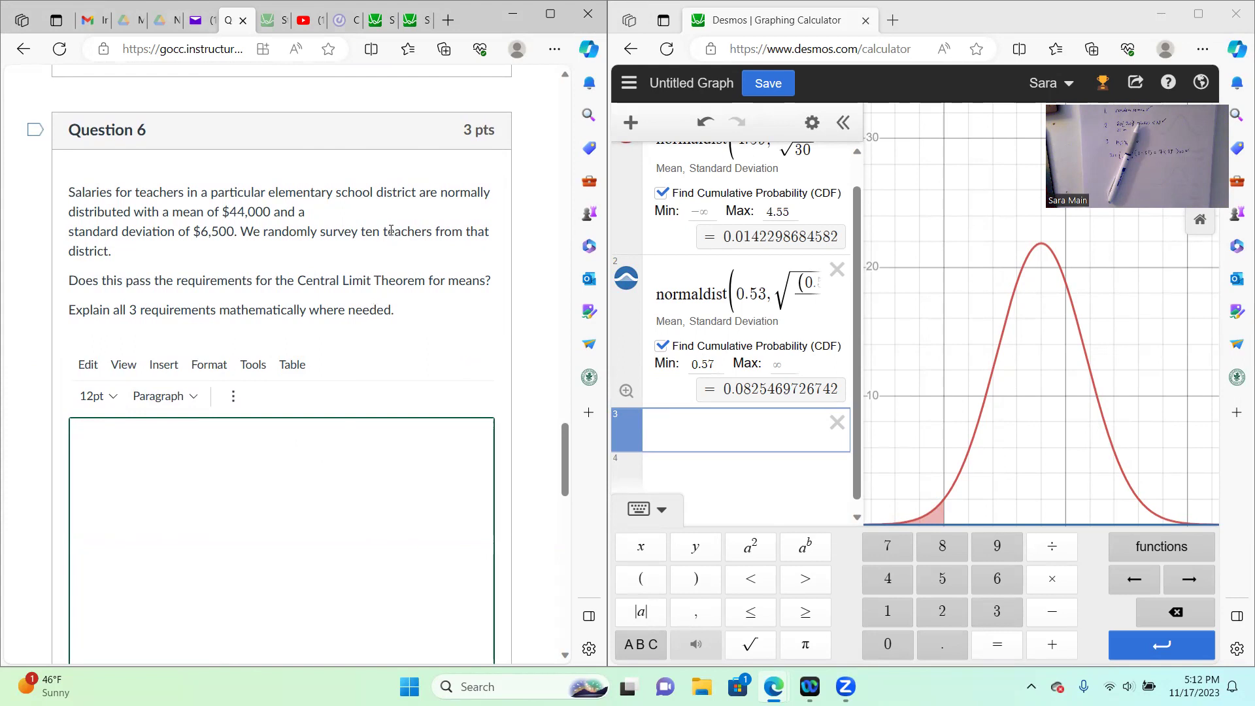
{"action": "left_click_drag", "start_coordinate": [444, 187], "coordinate": [139, 222]}
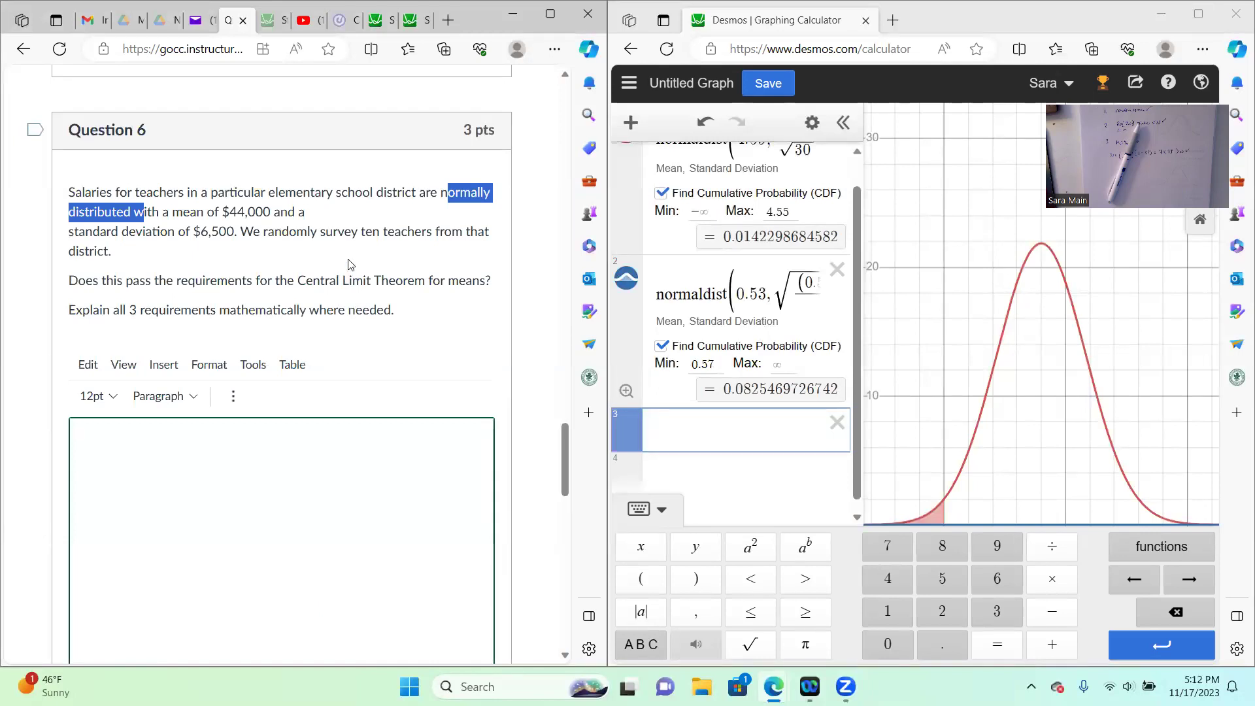
{"action": "scroll", "coordinate": [384, 275], "scroll_direction": "down", "scroll_amount": 4}
{"action": "scroll", "coordinate": [384, 279], "scroll_direction": "down", "scroll_amount": 4}
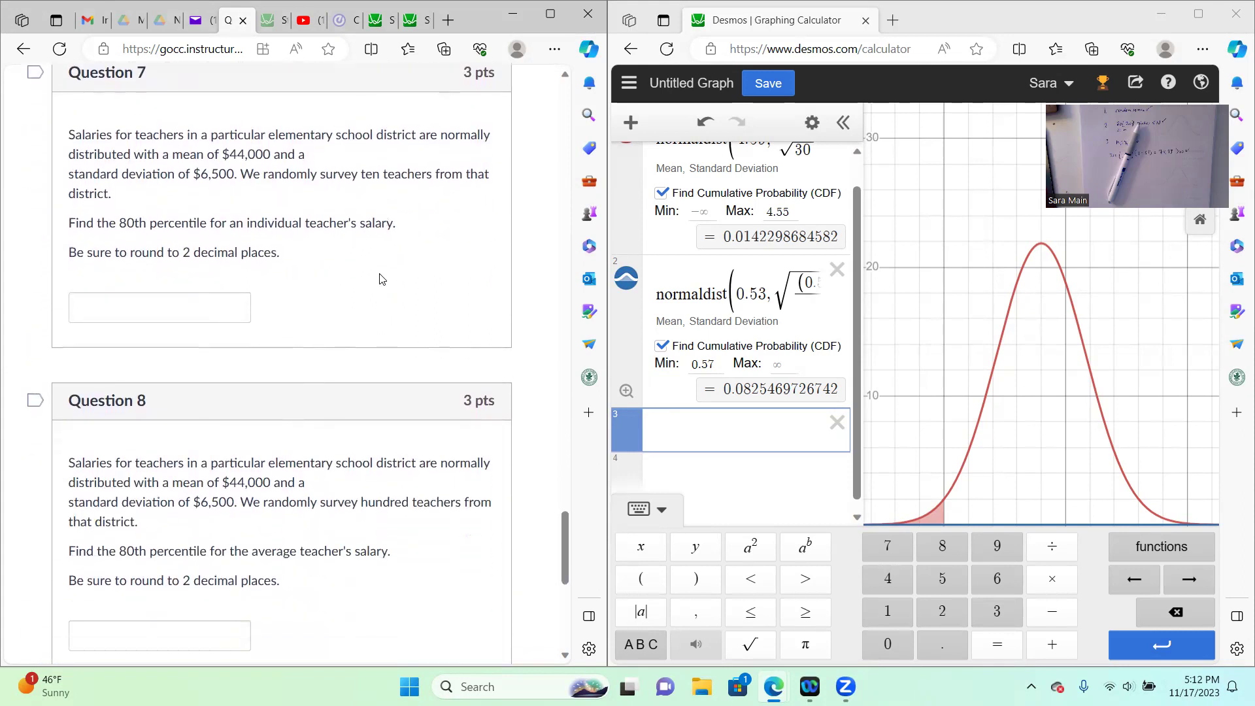
{"action": "scroll", "coordinate": [385, 270], "scroll_direction": "down", "scroll_amount": 6}
{"action": "scroll", "coordinate": [385, 270], "scroll_direction": "up", "scroll_amount": 6}
{"action": "left_click_drag", "start_coordinate": [246, 224], "coordinate": [348, 224]}
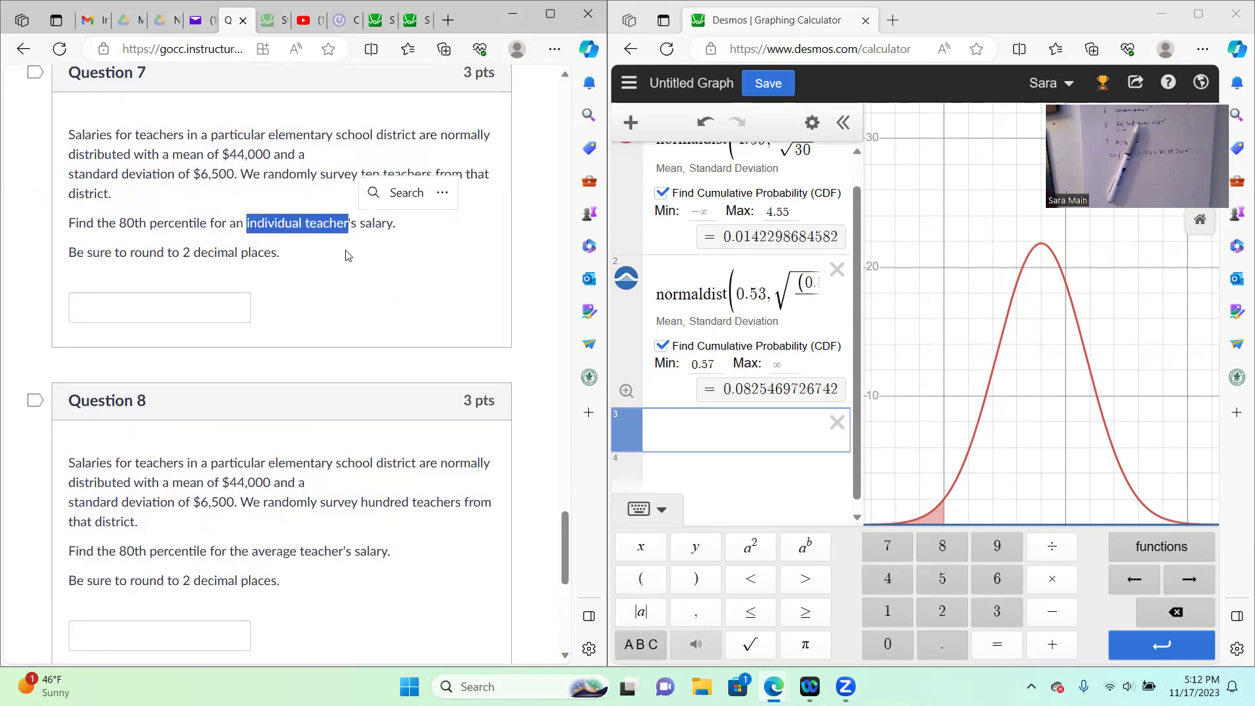
Copy the first normaldist expression into the third and fourth expression lines
{"action": "scroll", "coordinate": [673, 264], "scroll_direction": "up", "scroll_amount": 1}
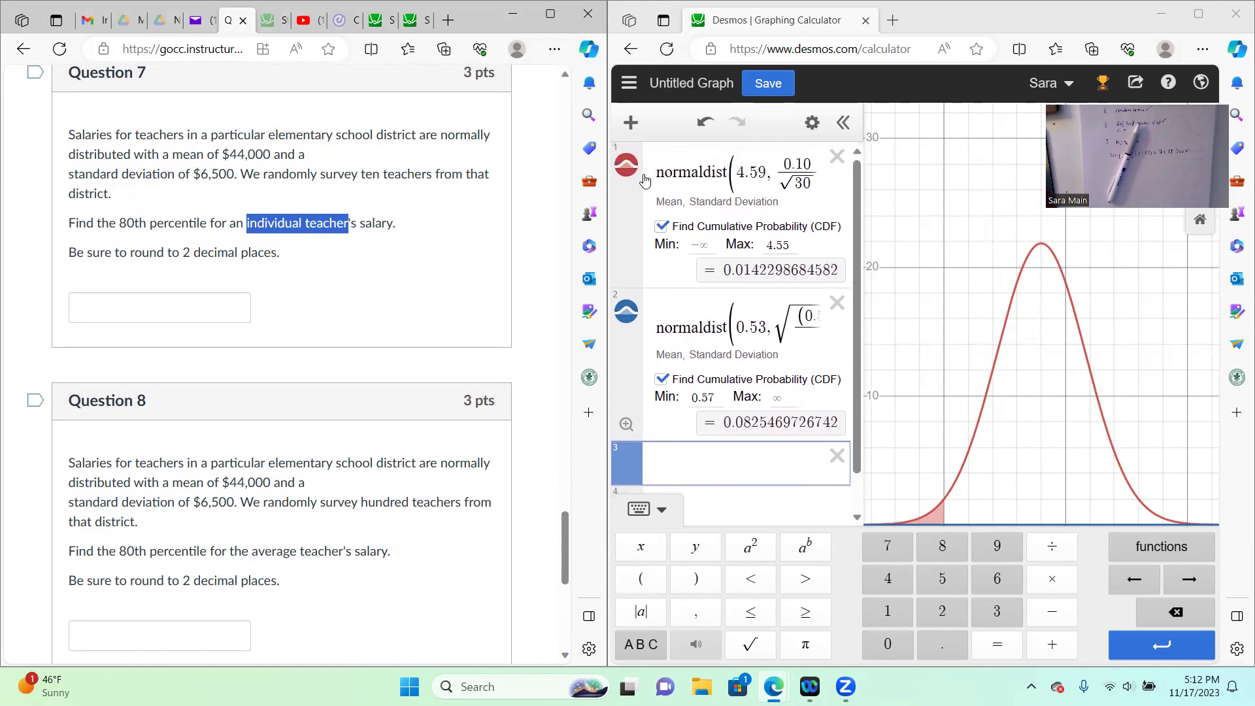
{"action": "left_click_drag", "start_coordinate": [658, 173], "coordinate": [825, 170]}
{"action": "key", "text": "ctrl+c"}
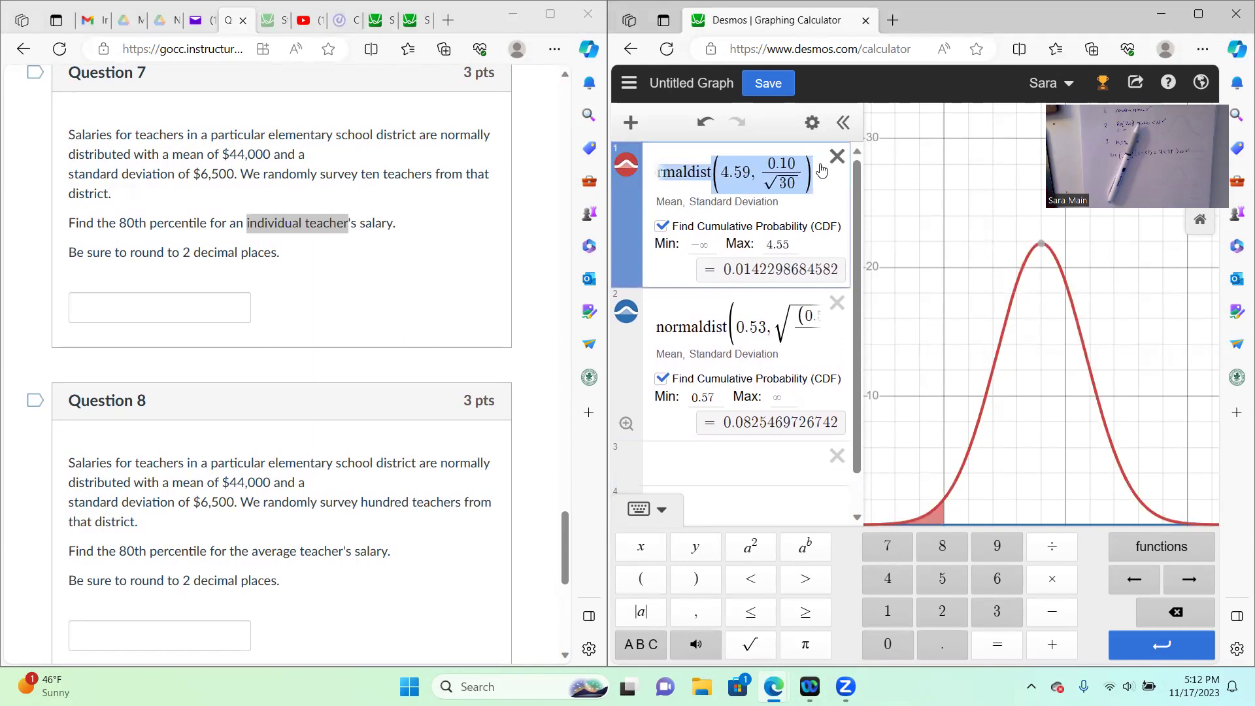
{"action": "scroll", "coordinate": [698, 485], "scroll_direction": "down", "scroll_amount": 1}
{"action": "left_click", "coordinate": [691, 416]}
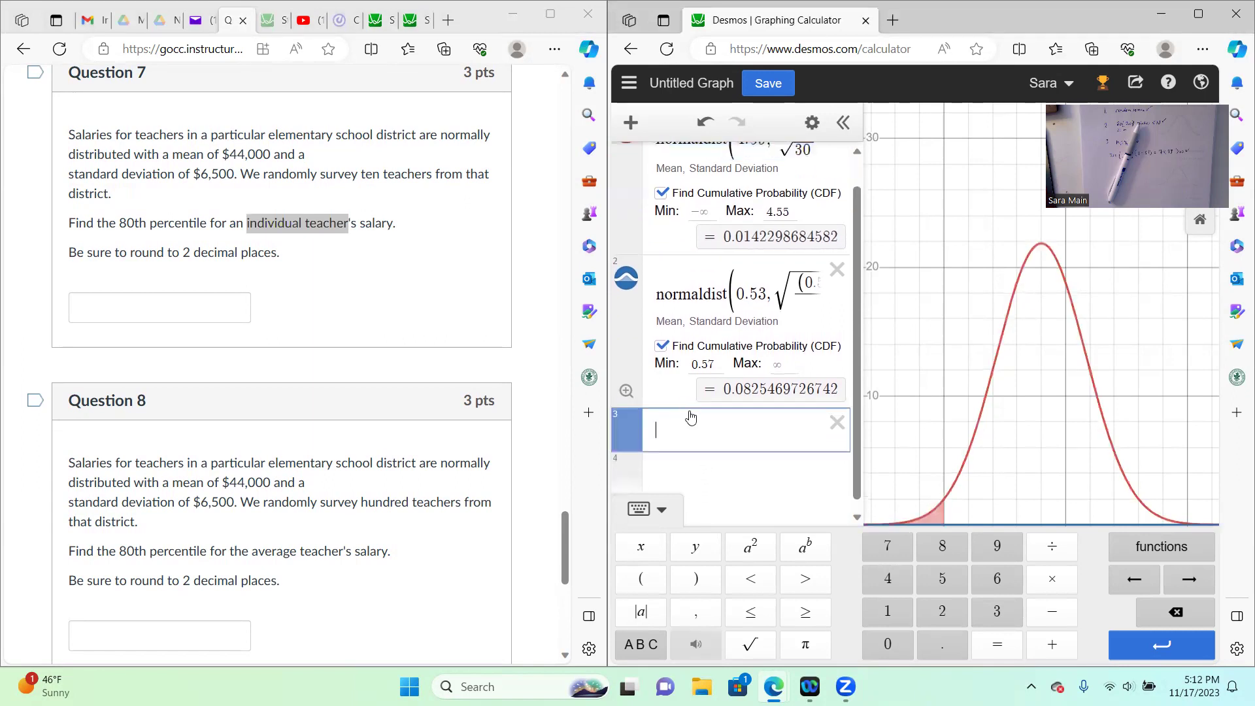
{"action": "key", "text": "ctrl+v"}
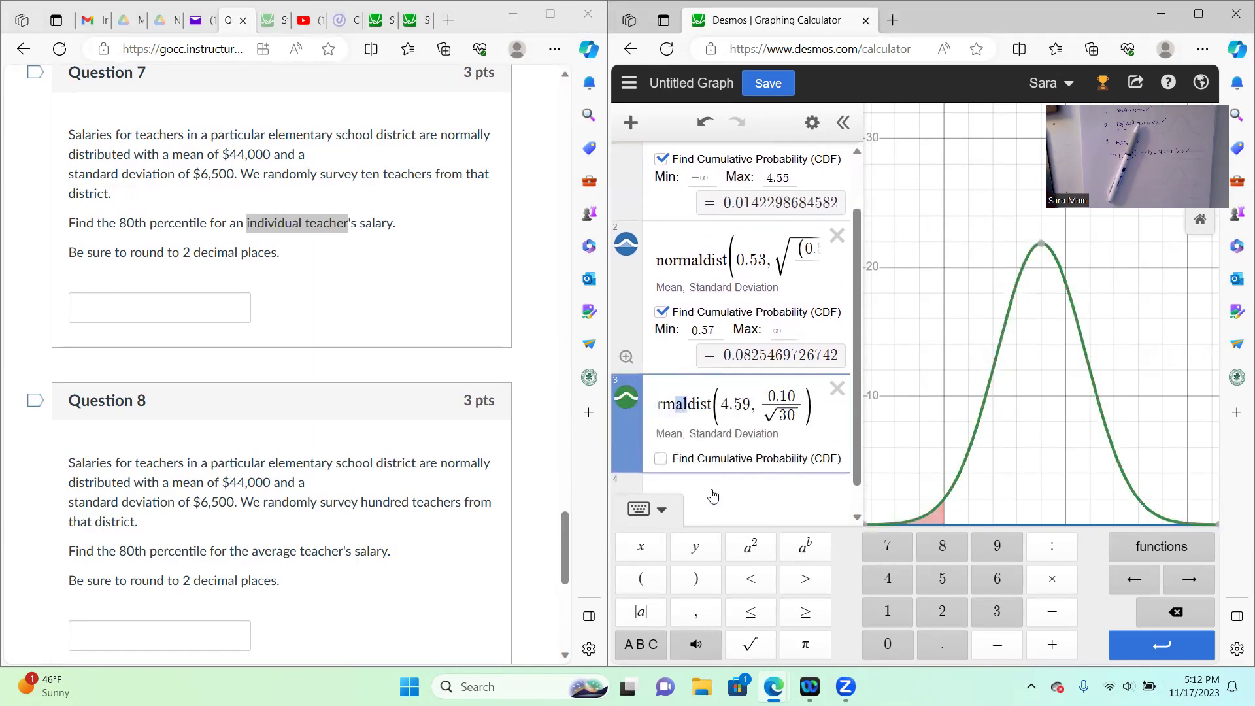
{"action": "key", "text": "Return"}
{"action": "key", "text": "ctrl+v"}
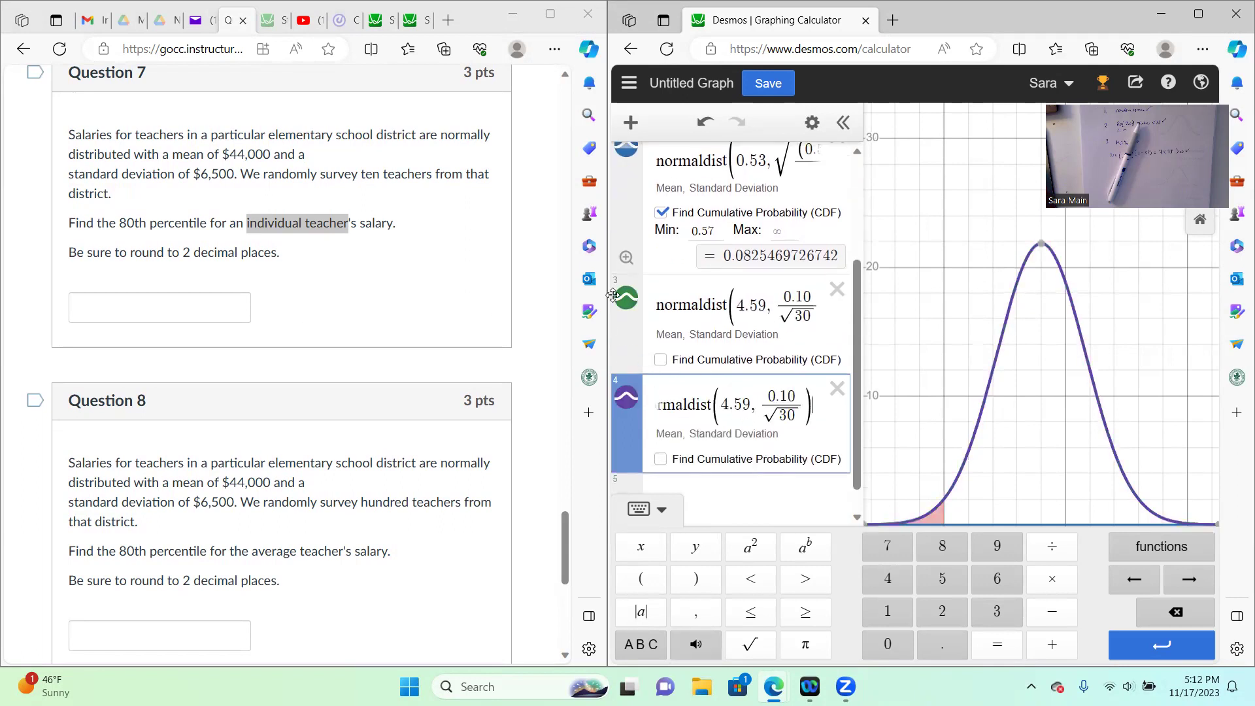
Set the mean in the third expression's normaldist to 44000
{"action": "left_click", "coordinate": [744, 291]}
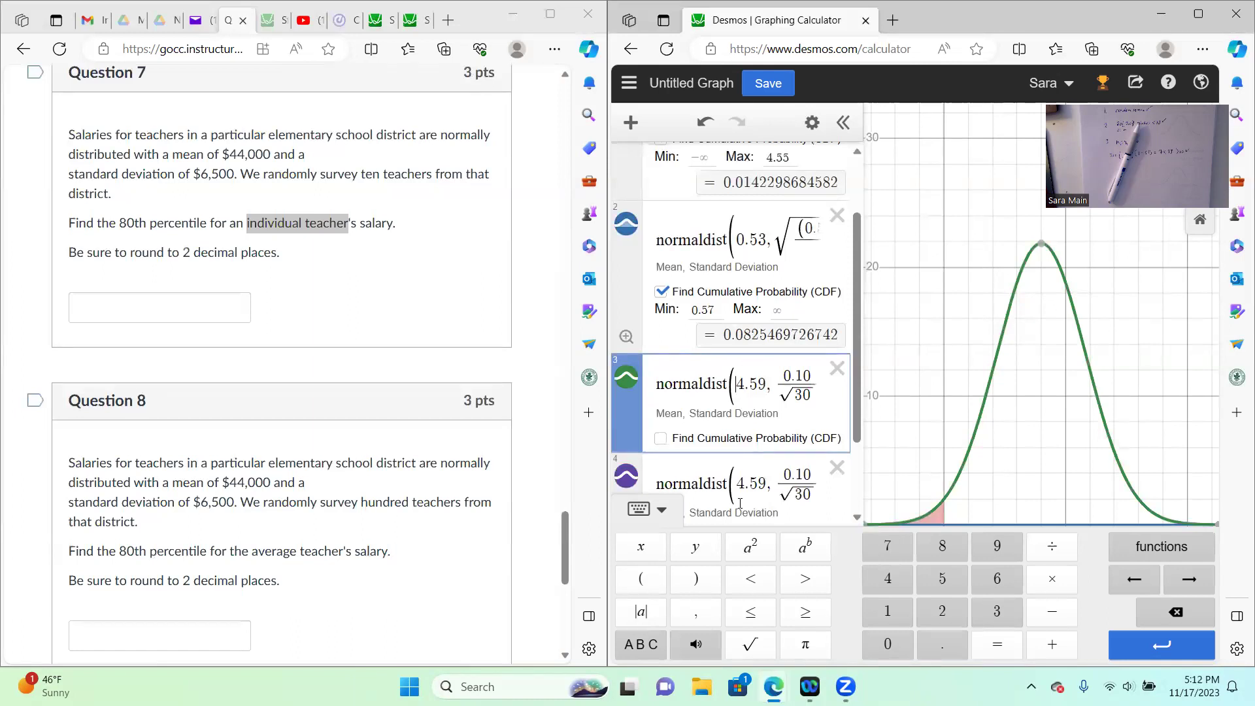
{"action": "key", "text": "Delete"}
{"action": "key", "text": "Delete"}
{"action": "key", "text": "Delete"}
{"action": "key", "text": "Delete"}
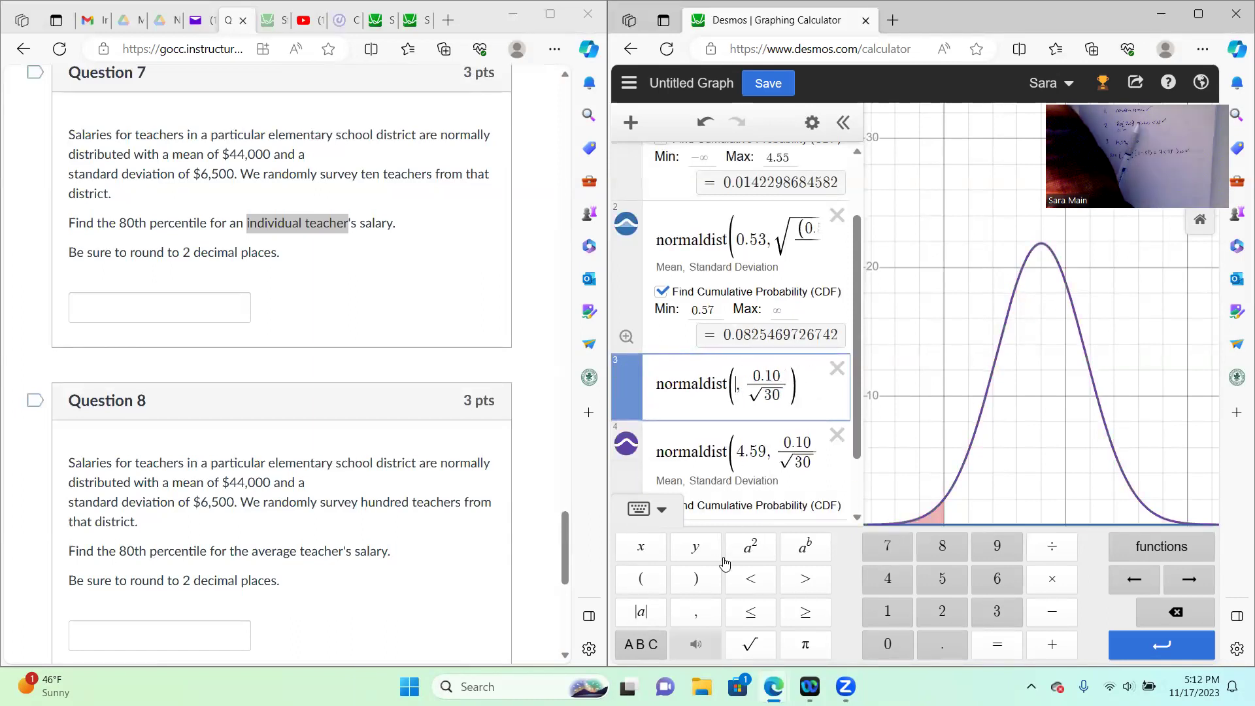
{"action": "type", "text": "44000"}
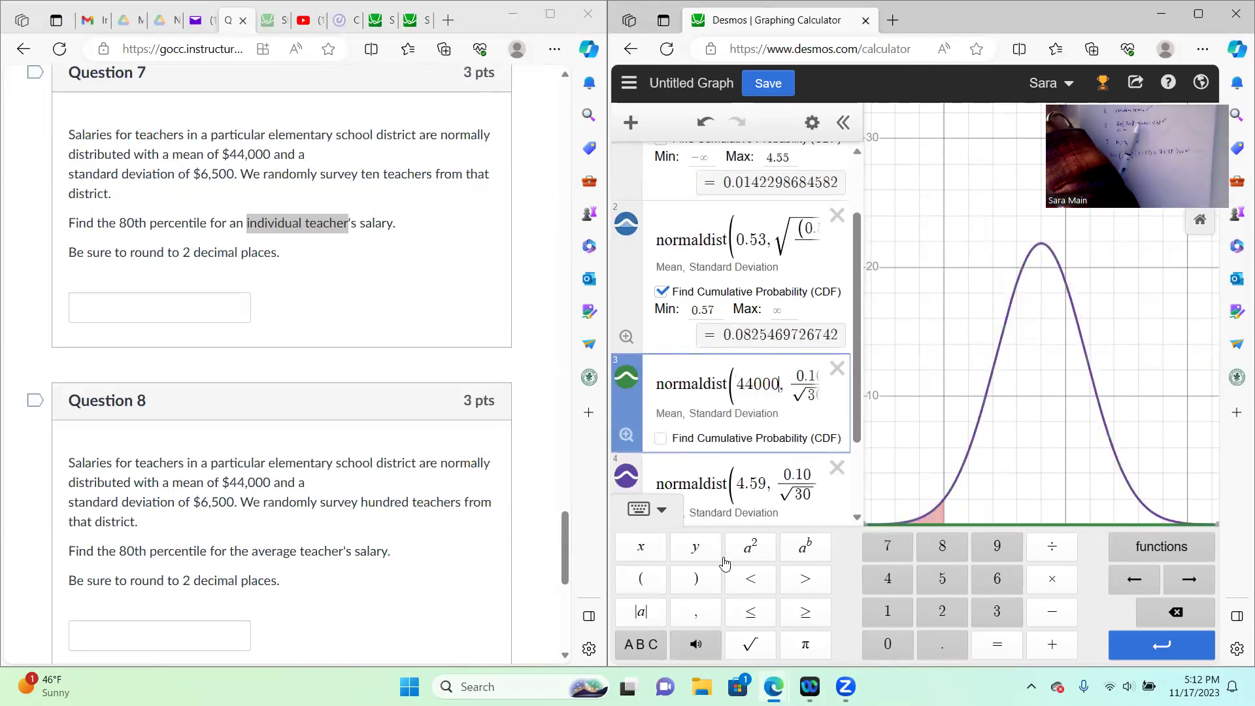
Replace the third expression's standard deviation fraction with 6500 and keep the expression in the list
{"action": "left_click", "coordinate": [808, 396]}
{"action": "key", "text": "BackSpace"}
{"action": "key", "text": "BackSpace"}
{"action": "key", "text": "BackSpace"}
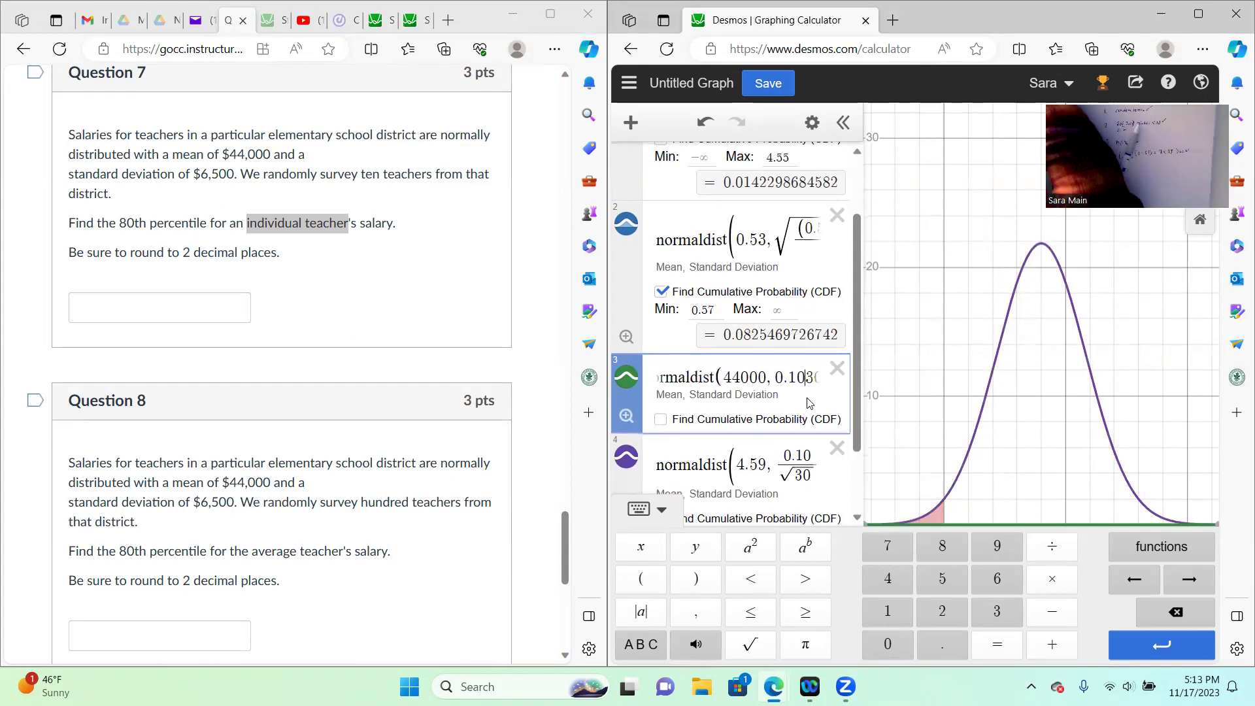
{"action": "key", "text": "BackSpace"}
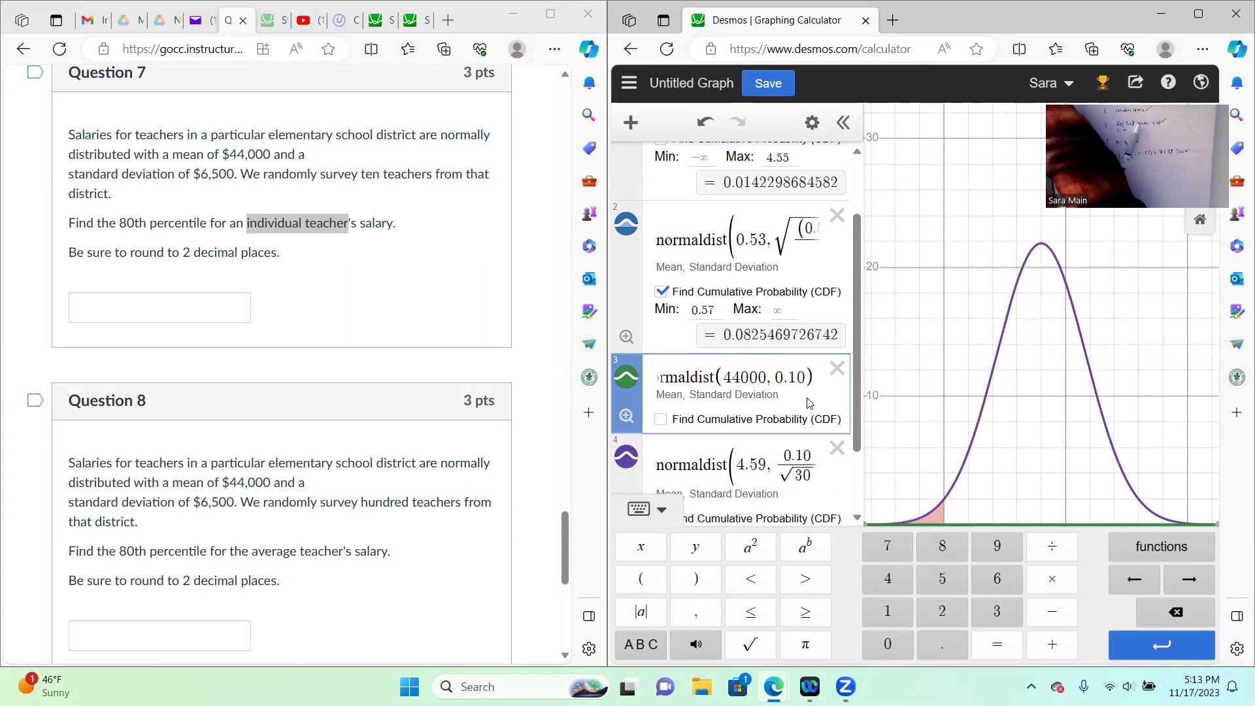
{"action": "key", "text": "BackSpace"}
{"action": "key", "text": "BackSpace"}
{"action": "key", "text": "BackSpace"}
{"action": "type", "text": "6500"}
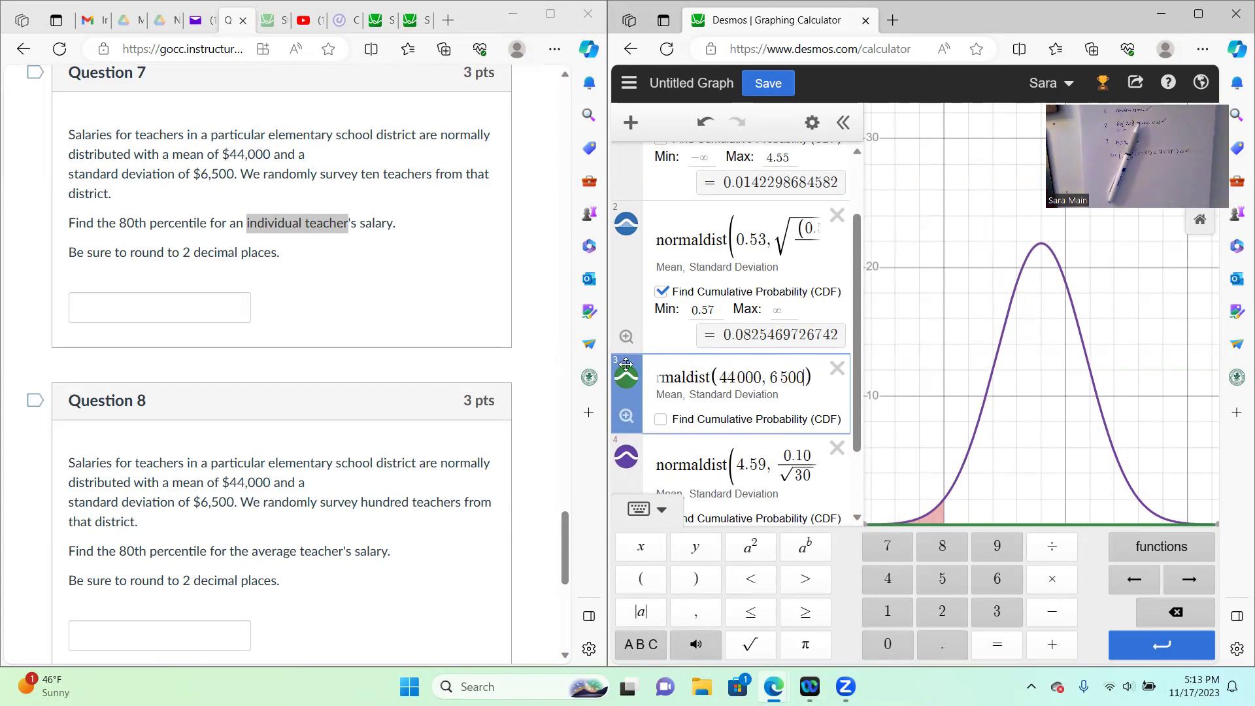
{"action": "left_click", "coordinate": [837, 368]}
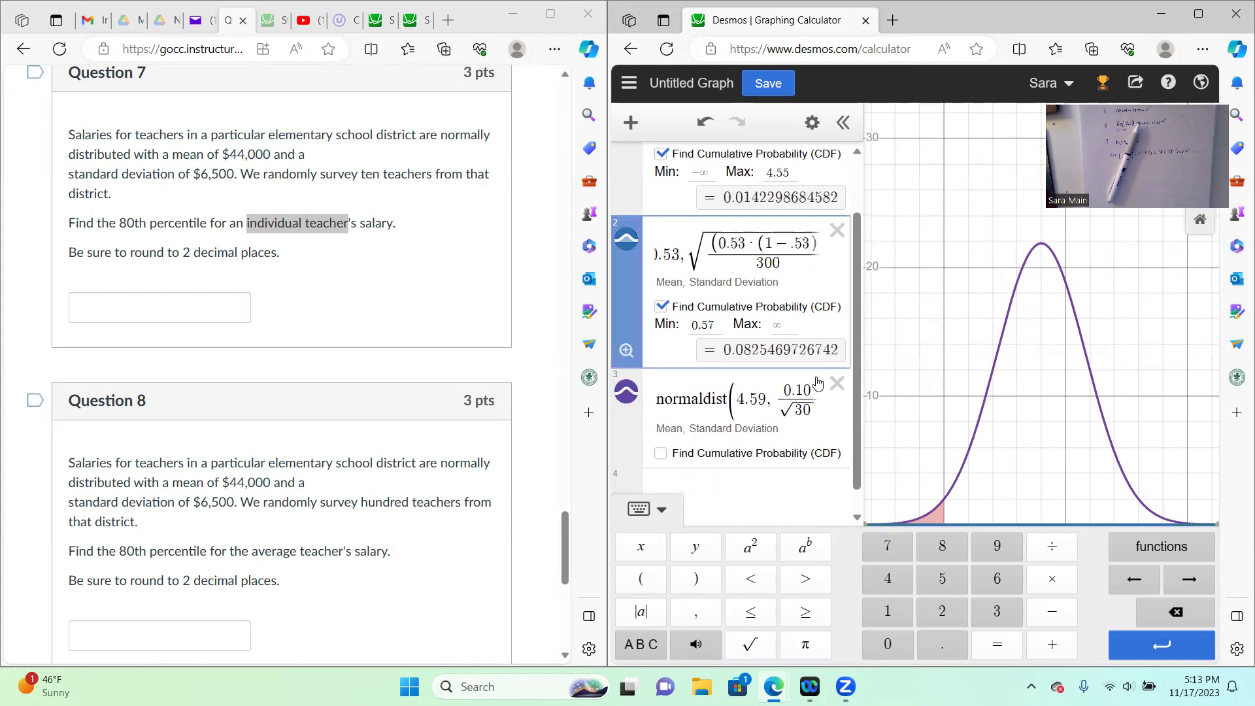
{"action": "left_click", "coordinate": [703, 123]}
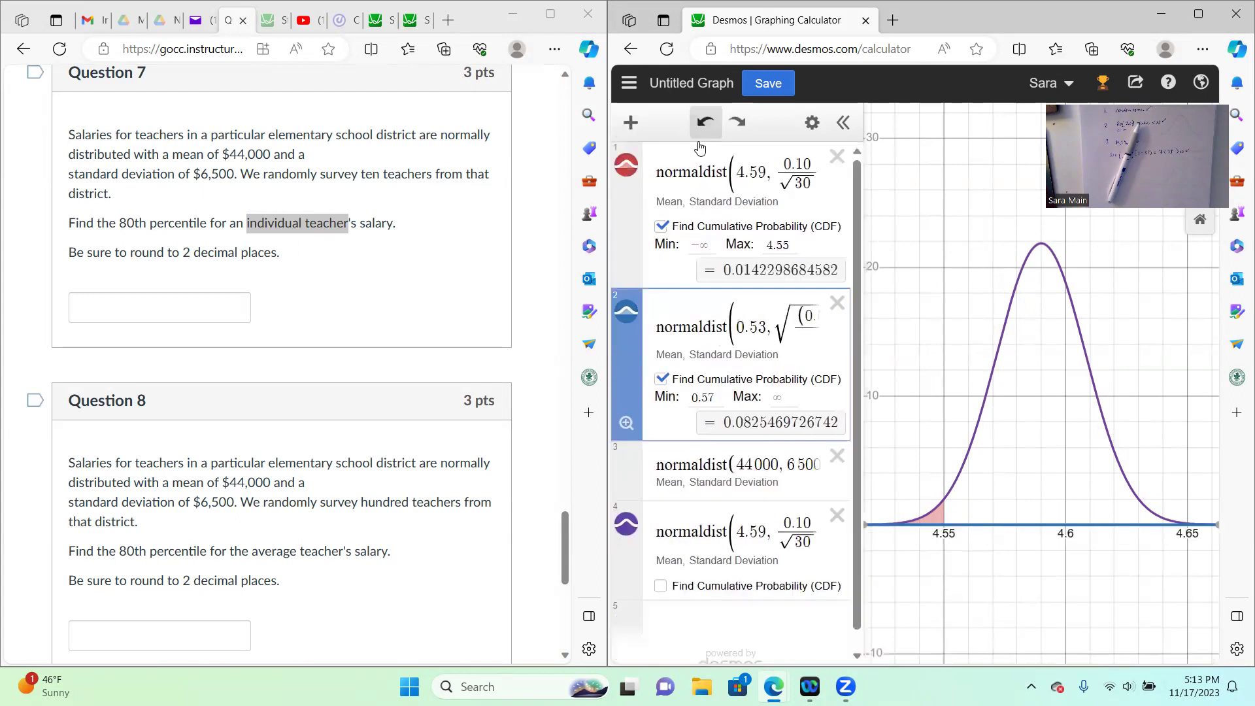
Wrap normaldist(44000, 6500) in an inversecdf function with 0.8 as its second argument
{"action": "left_click", "coordinate": [659, 466]}
{"action": "type", "text": "inversecdf("}
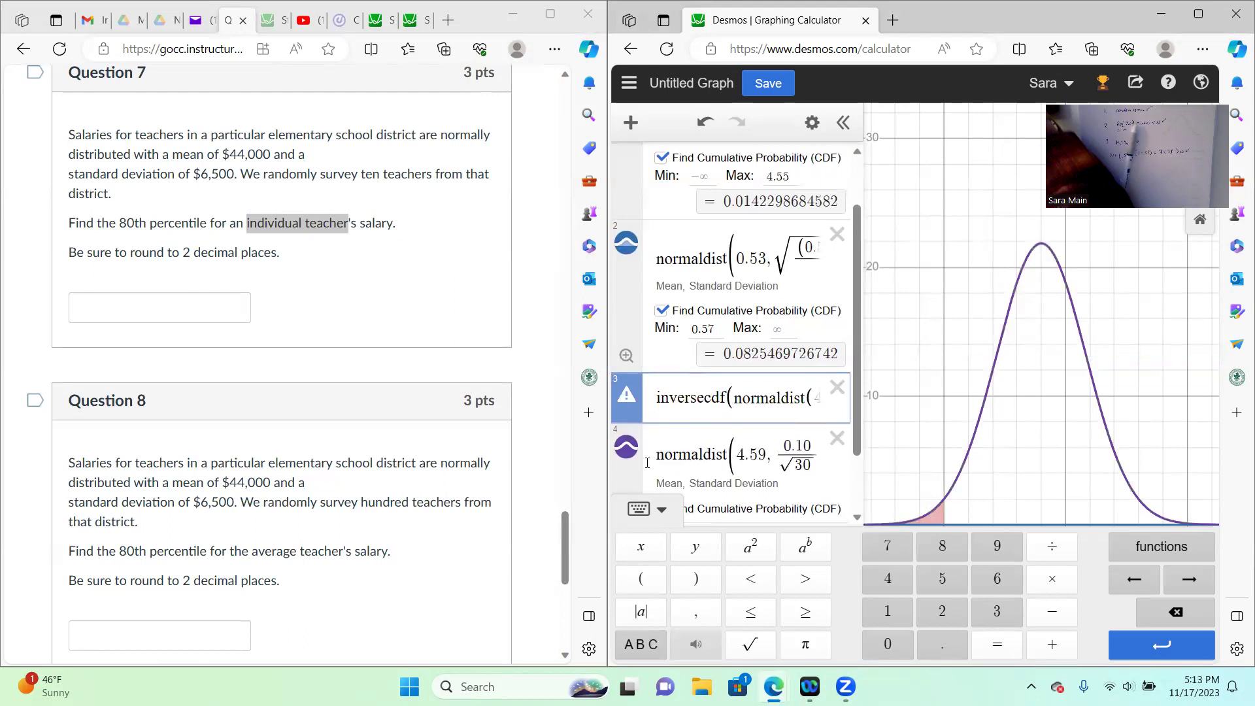
{"action": "key", "text": "Right"}
{"action": "key", "text": "Right"}
{"action": "key", "text": "Right"}
{"action": "key", "text": "Right"}
{"action": "key", "text": "Right"}
{"action": "key", "text": "Right"}
{"action": "key", "text": "Right"}
{"action": "key", "text": "Right"}
{"action": "key", "text": "Right"}
{"action": "key", "text": "Right"}
{"action": "key", "text": "Right"}
{"action": "key", "text": "Right"}
{"action": "key", "text": "Right"}
{"action": "key", "text": "Right"}
{"action": "key", "text": "Right"}
{"action": "key", "text": "Right"}
{"action": "key", "text": "Right"}
{"action": "key", "text": "Right"}
{"action": "key", "text": "Right"}
{"action": "key", "text": "Right"}
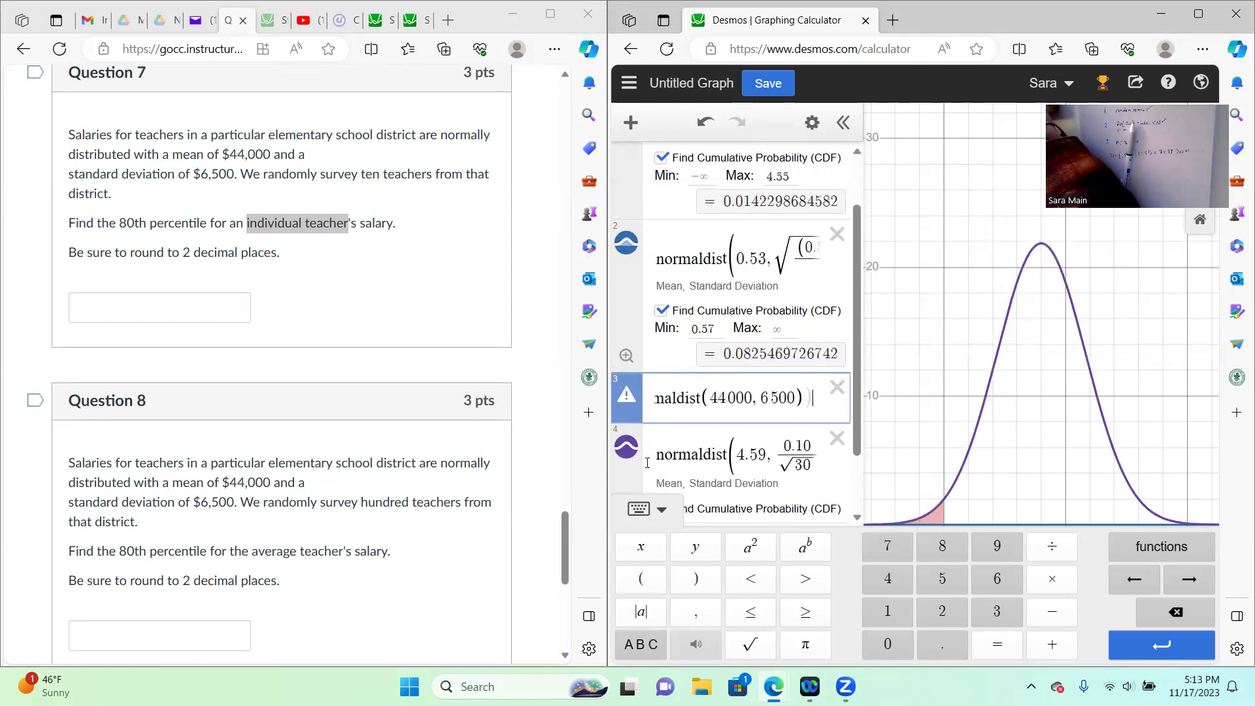
{"action": "key", "text": "Left"}
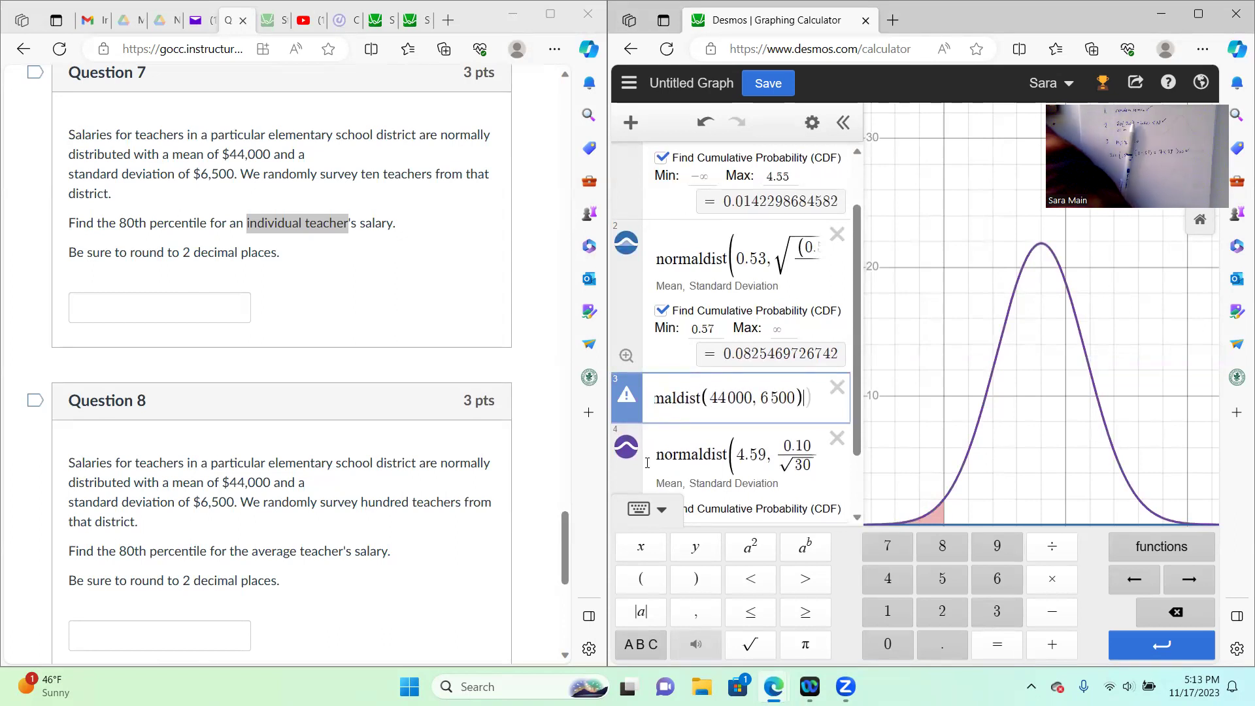
{"action": "type", "text": ", 0.8"}
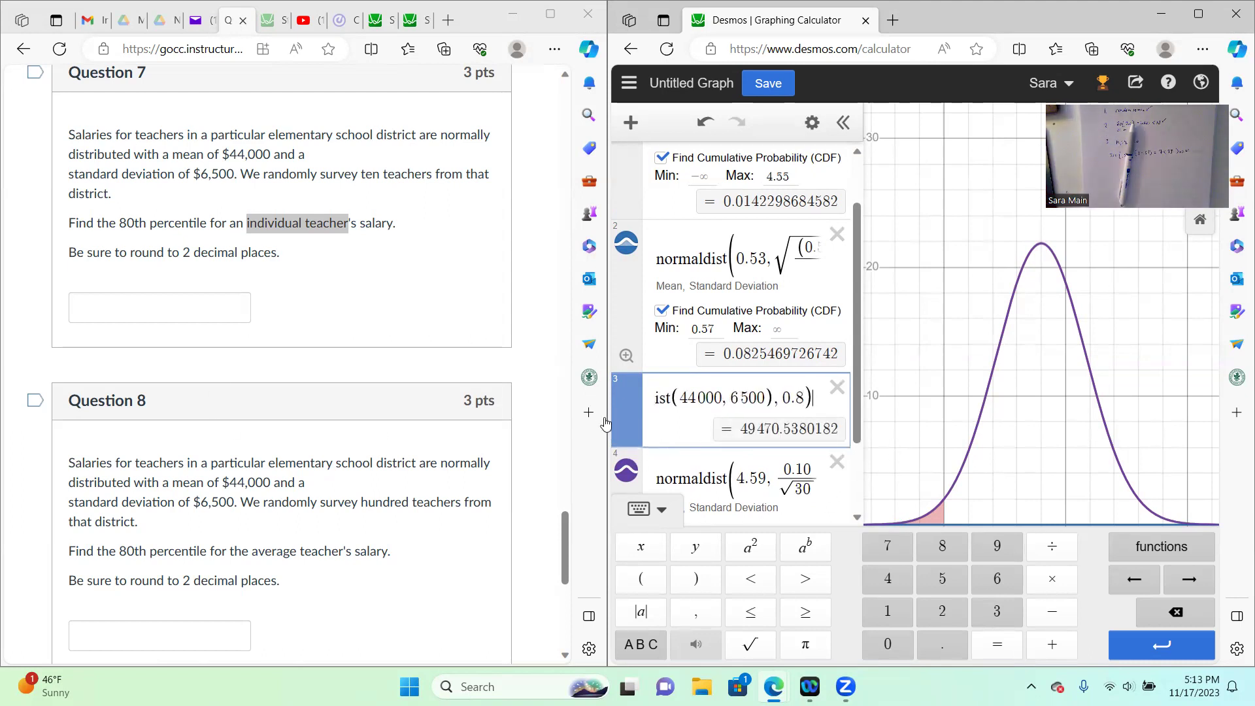
Answer Question 7 with 49470.54 as the 80th percentile of an individual teacher's salary
{"action": "left_click", "coordinate": [151, 298]}
{"action": "type", "text": "4"}
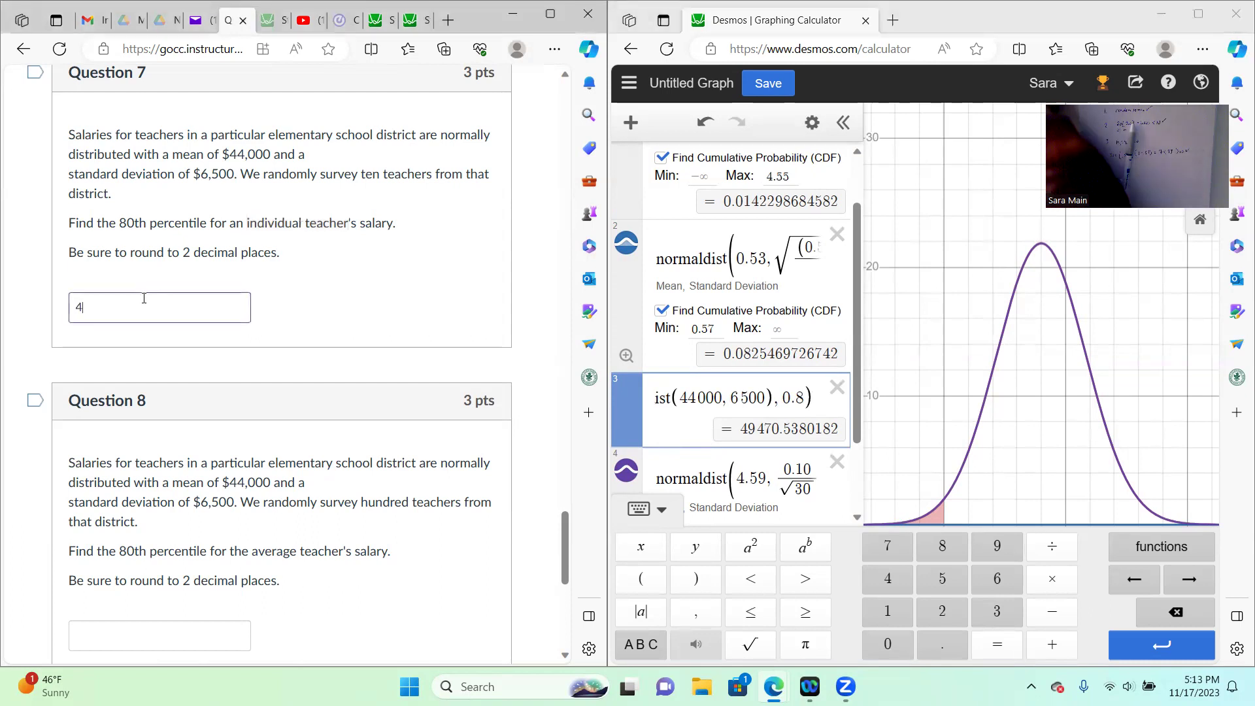
{"action": "type", "text": "9470."}
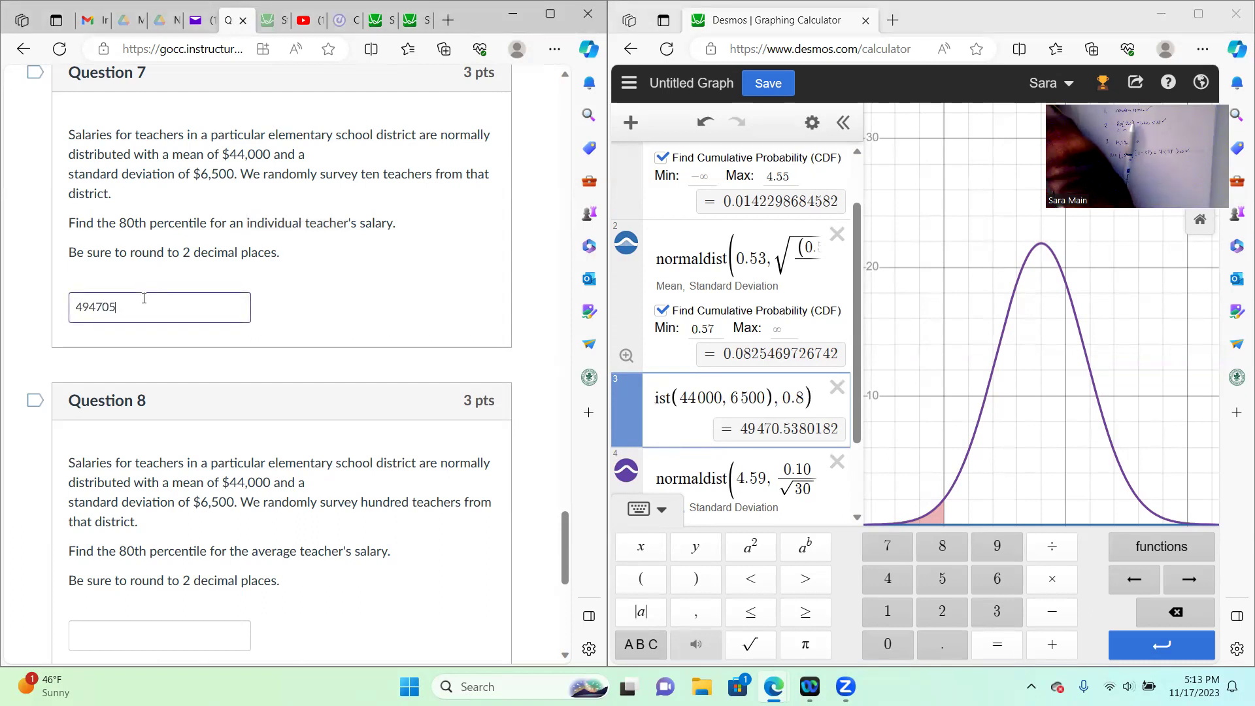
{"action": "type", "text": "54"}
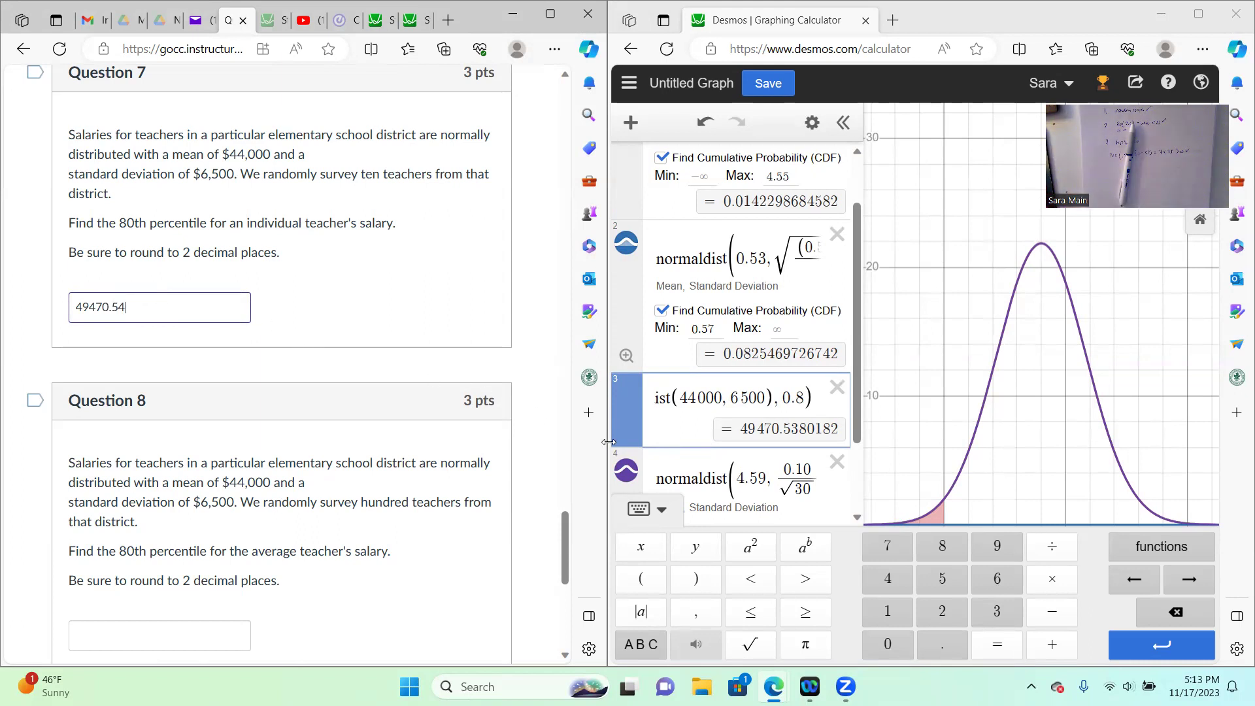
Replace the fourth expression with a copy of the third line's inversecdf expression
{"action": "scroll", "coordinate": [709, 373], "scroll_direction": "down", "scroll_amount": 2}
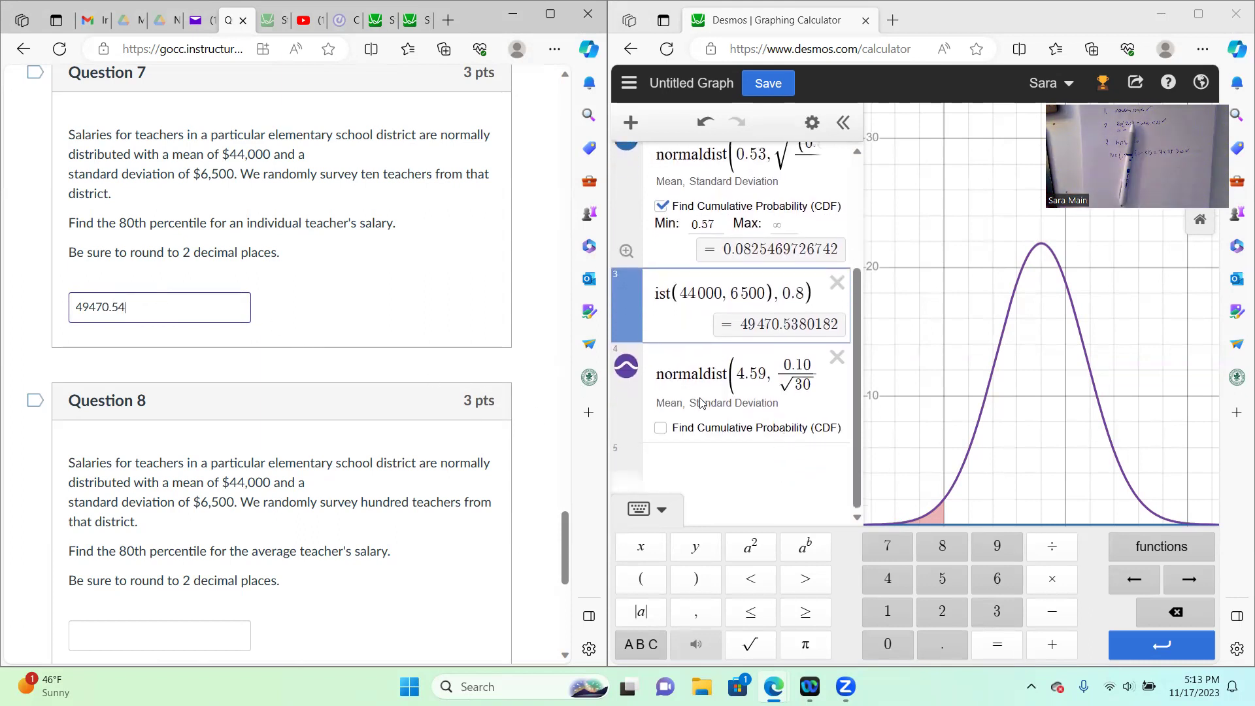
{"action": "left_click", "coordinate": [681, 292]}
{"action": "left_click_drag", "start_coordinate": [812, 293], "coordinate": [553, 294]}
{"action": "key", "text": "ctrl+c"}
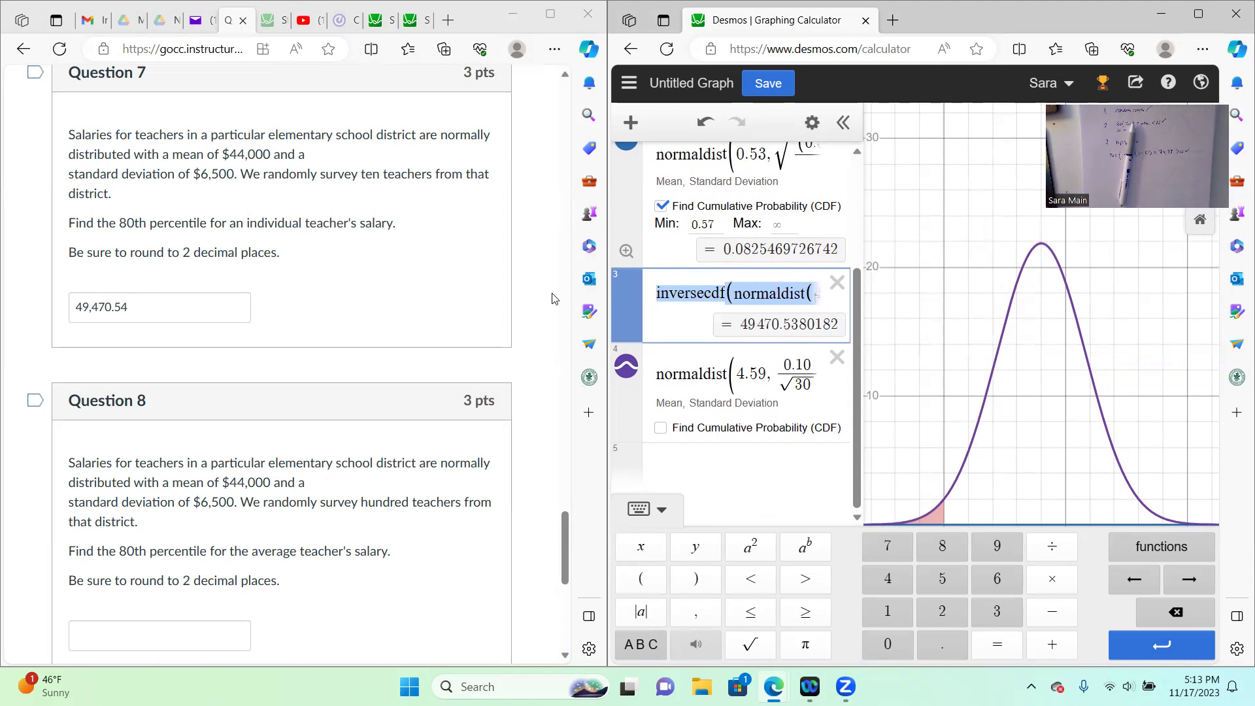
{"action": "left_click", "coordinate": [836, 357]}
{"action": "left_click", "coordinate": [663, 463]}
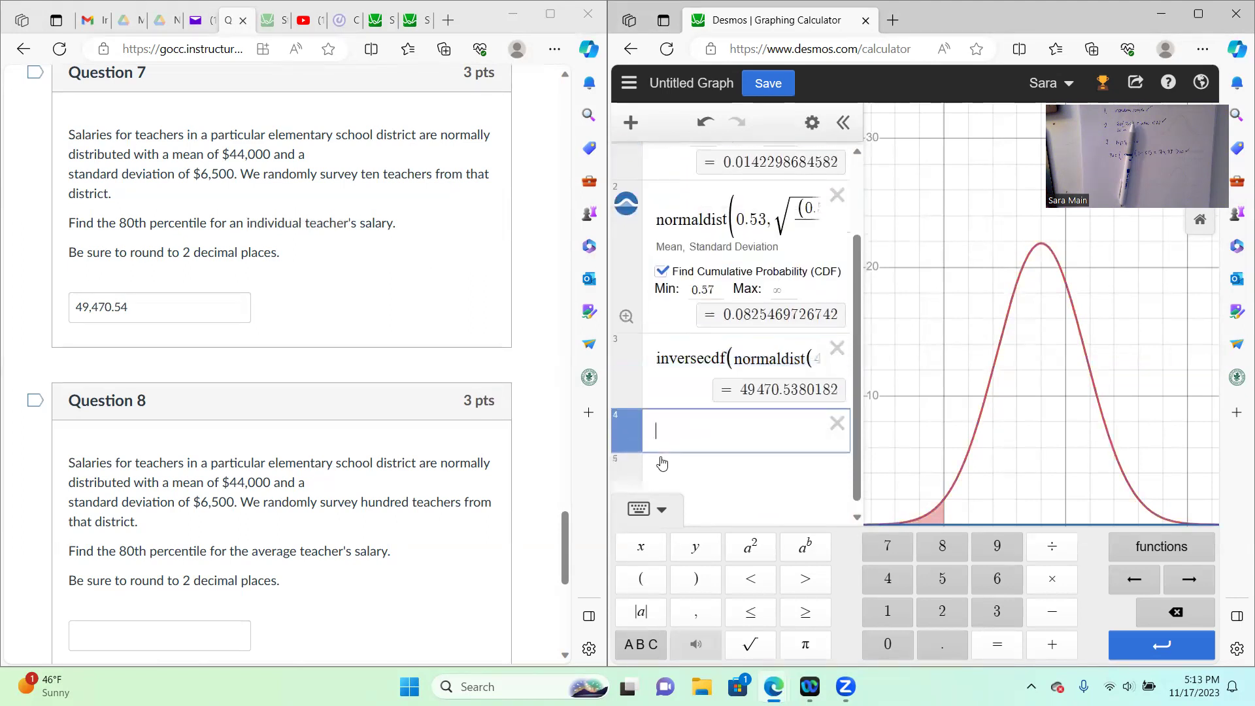
{"action": "key", "text": "ctrl+v"}
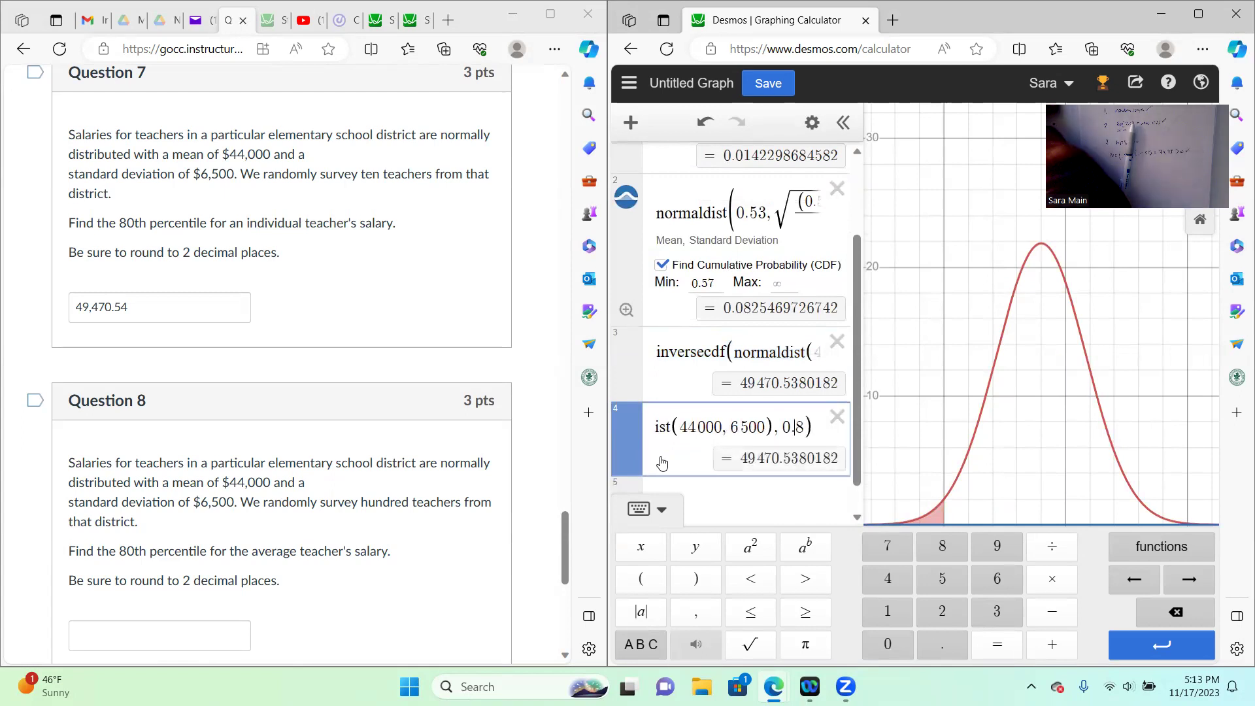
Divide the 6500 standard deviation in the fourth expression by the square root of 100
{"action": "type", "text": "/"}
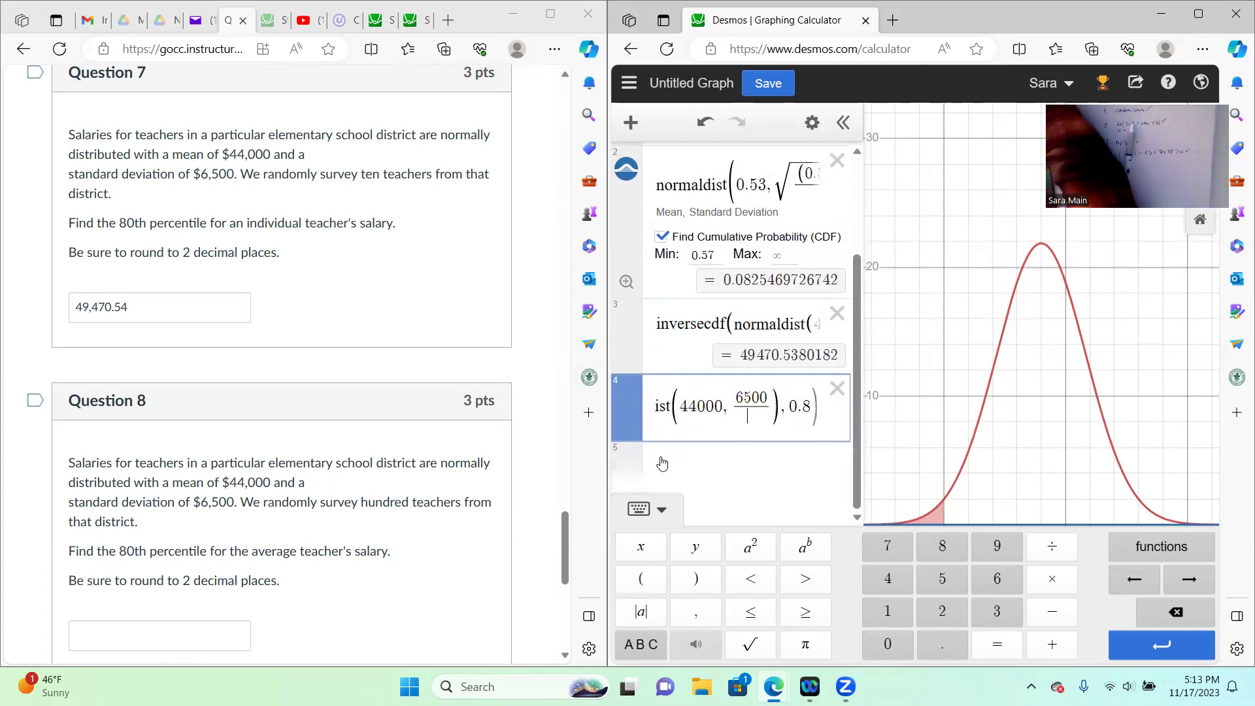
{"action": "left_click", "coordinate": [750, 645]}
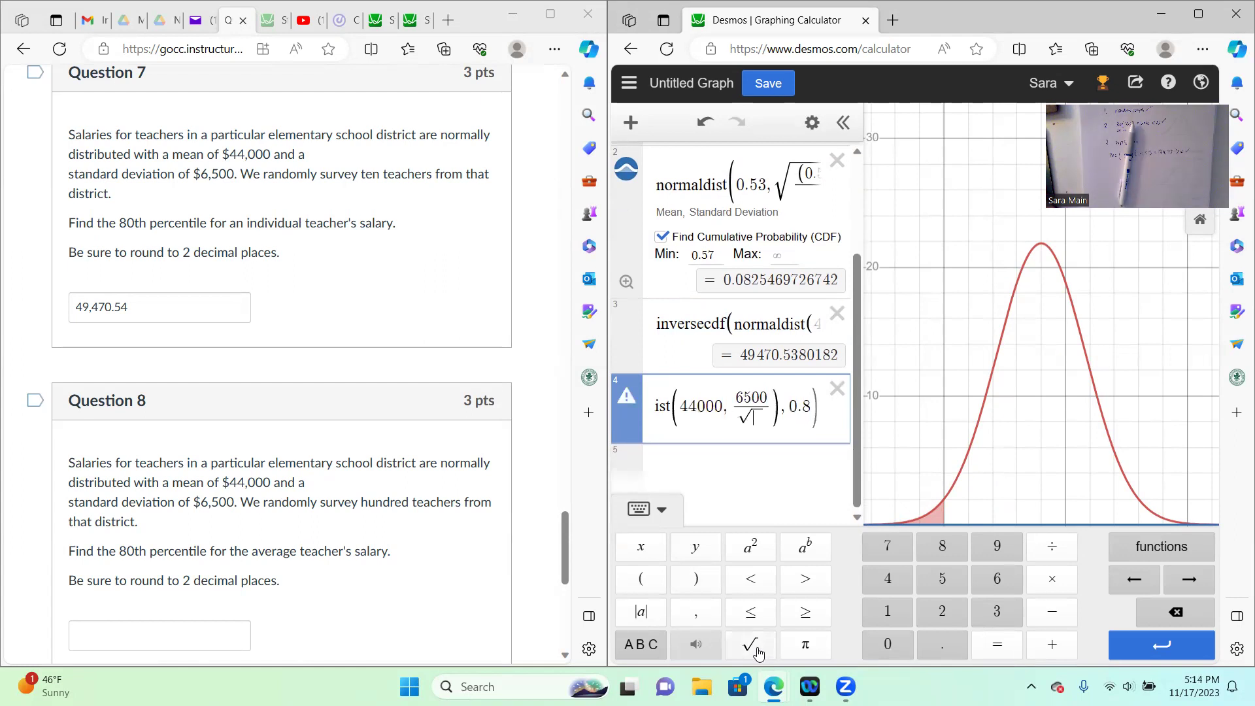
{"action": "type", "text": "100"}
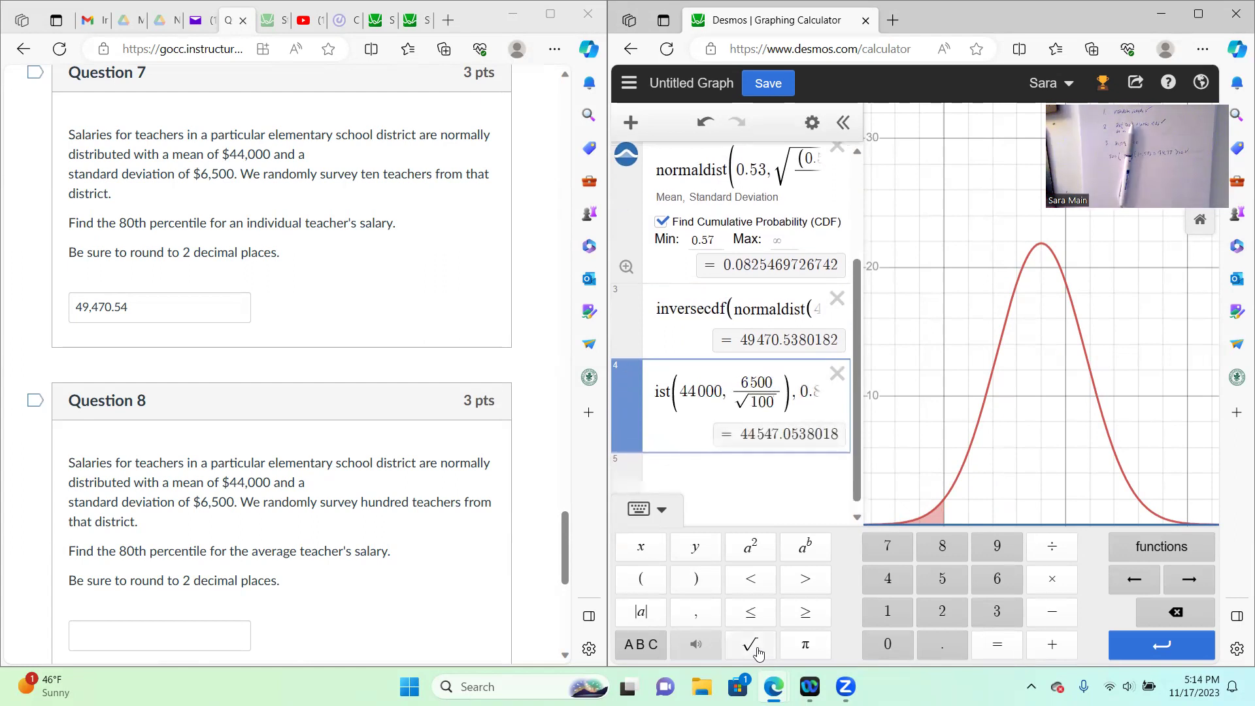
Answer Question 8 with 44547.05 and submit the quiz
{"action": "scroll", "coordinate": [384, 550], "scroll_direction": "down", "scroll_amount": 3}
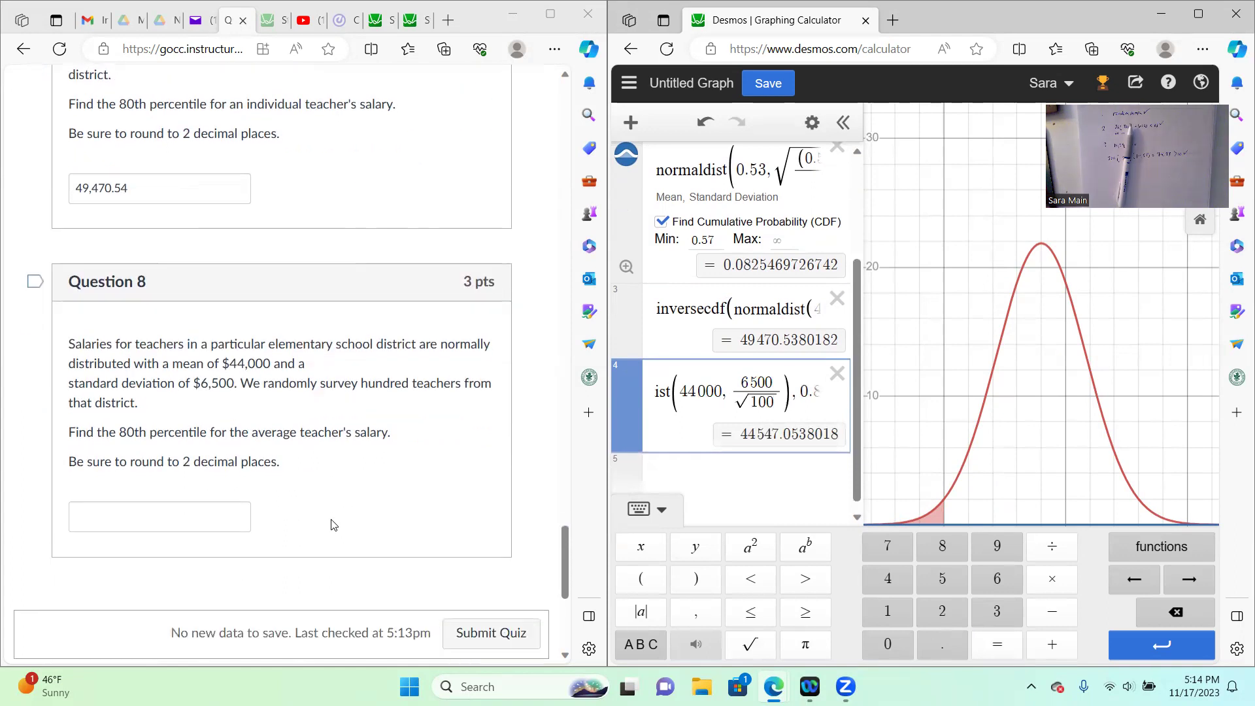
{"action": "left_click", "coordinate": [189, 458]}
{"action": "type", "text": "44547.05"}
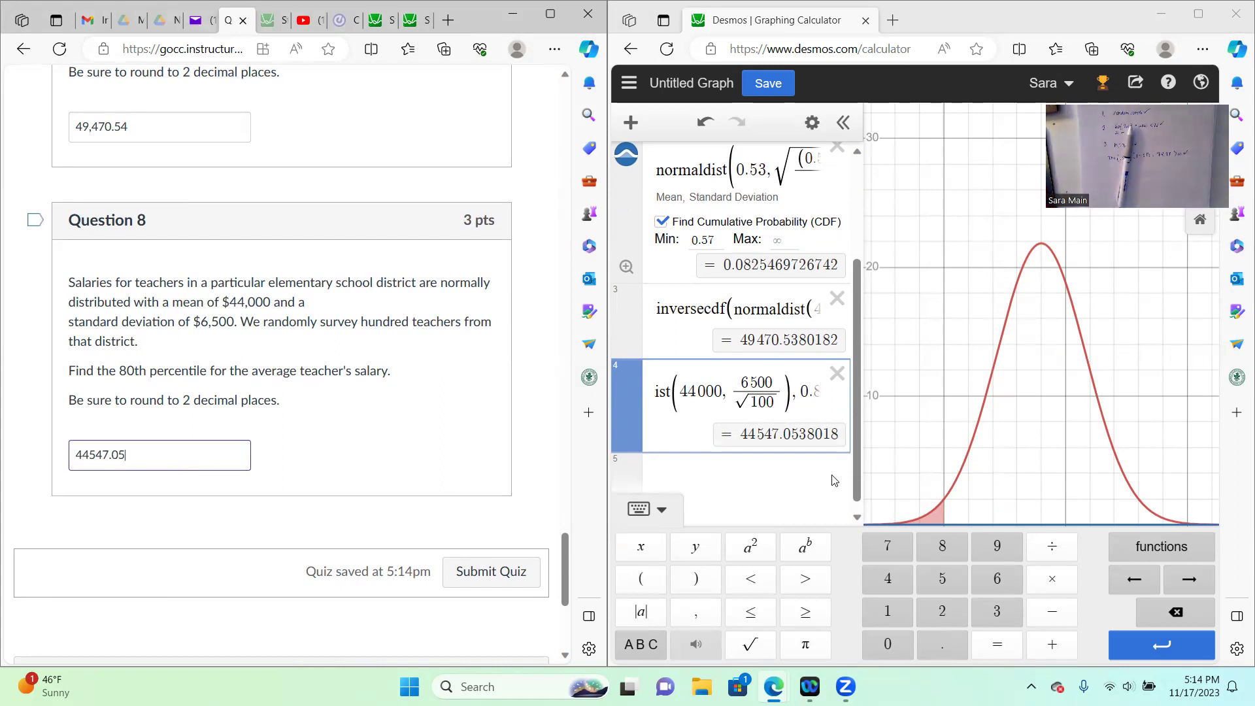
{"action": "left_click", "coordinate": [466, 573]}
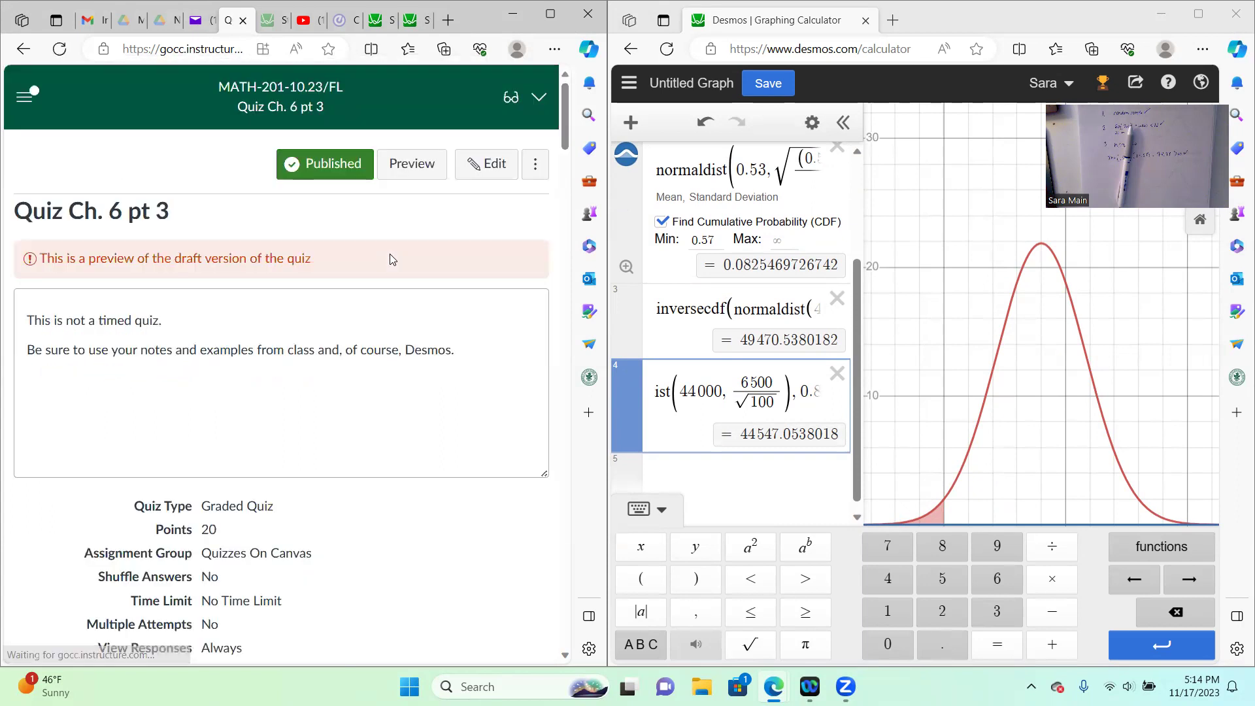
Review the graded quiz results, checking the score and the marking of each question
{"action": "scroll", "coordinate": [390, 259], "scroll_direction": "down", "scroll_amount": 6}
{"action": "scroll", "coordinate": [390, 268], "scroll_direction": "down", "scroll_amount": 15}
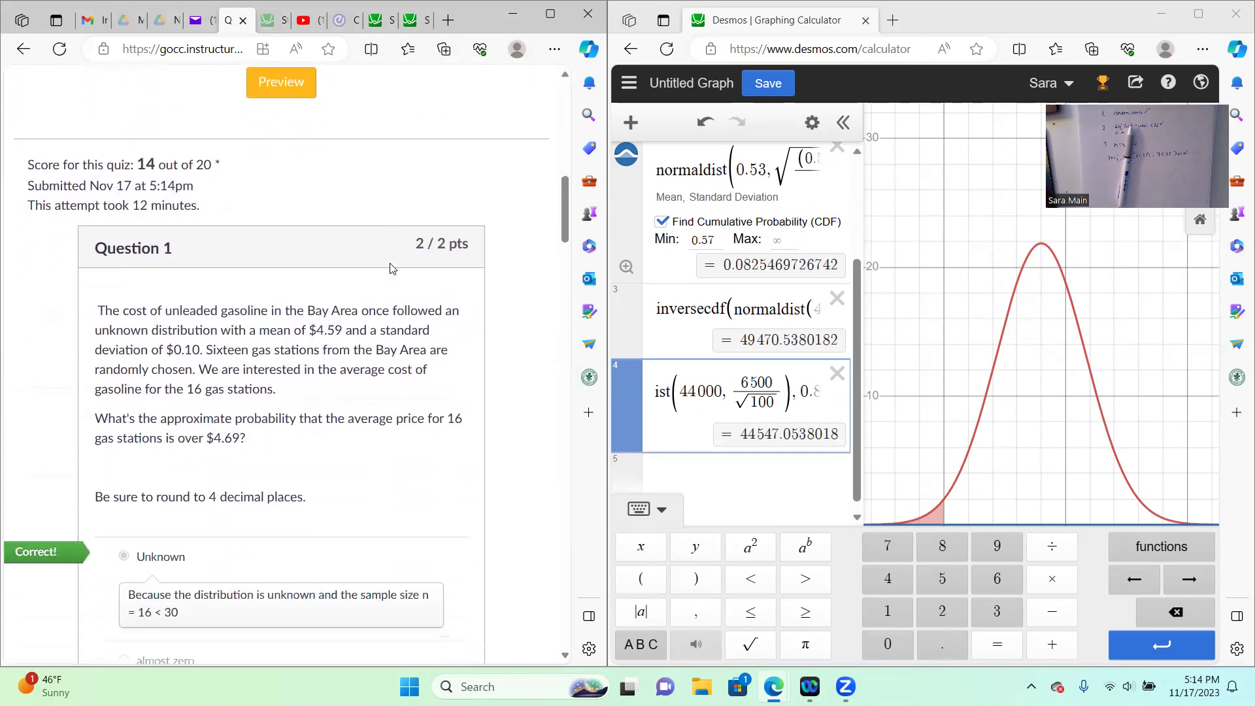
{"action": "scroll", "coordinate": [390, 268], "scroll_direction": "down", "scroll_amount": 5}
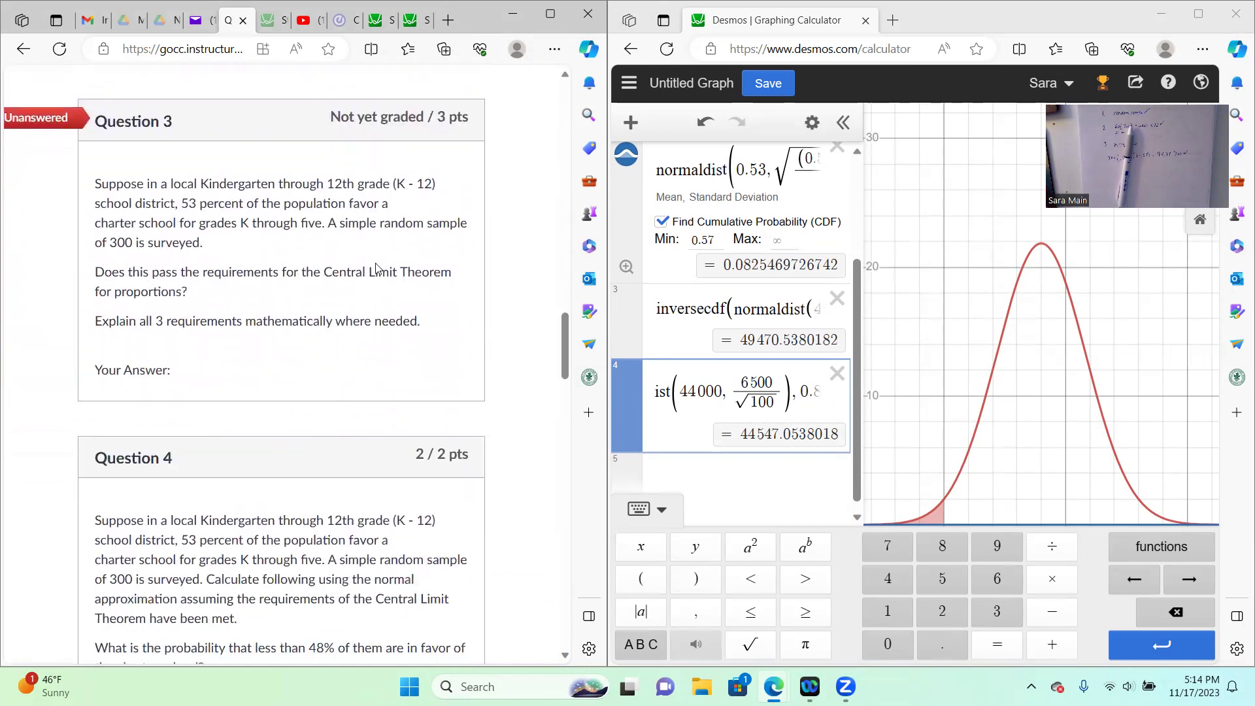
{"action": "scroll", "coordinate": [317, 268], "scroll_direction": "down", "scroll_amount": 15}
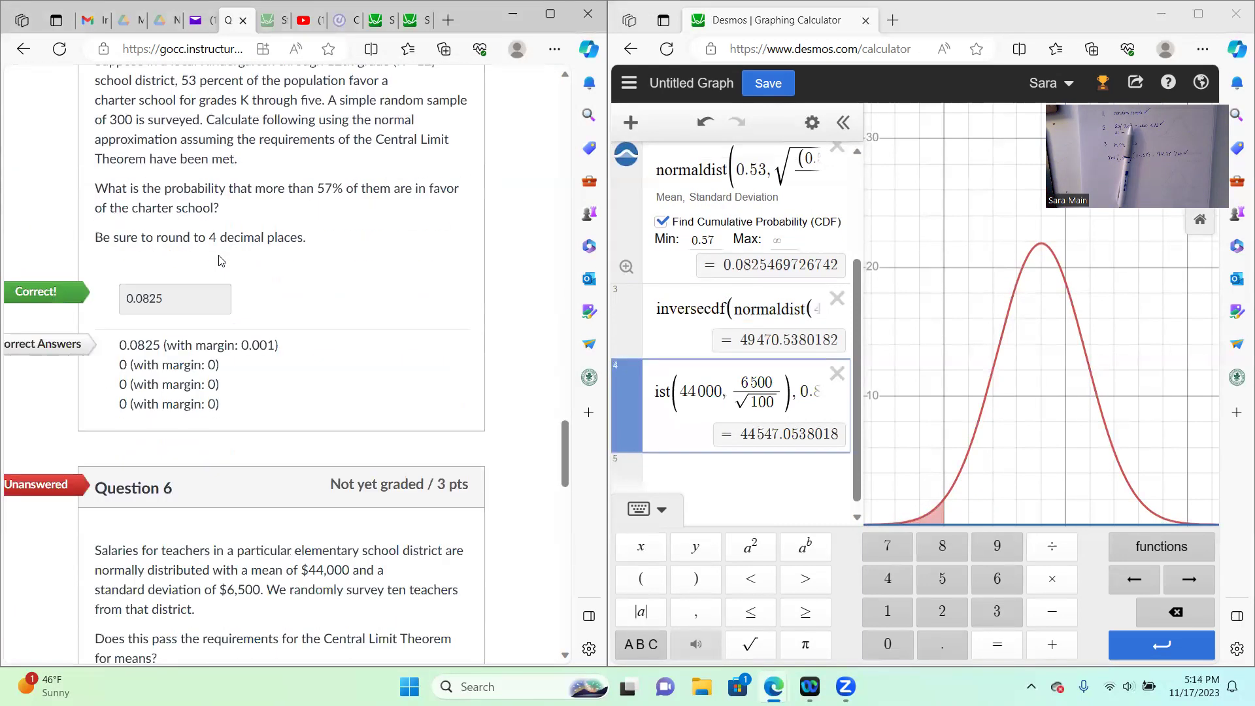
{"action": "scroll", "coordinate": [220, 262], "scroll_direction": "down", "scroll_amount": 15}
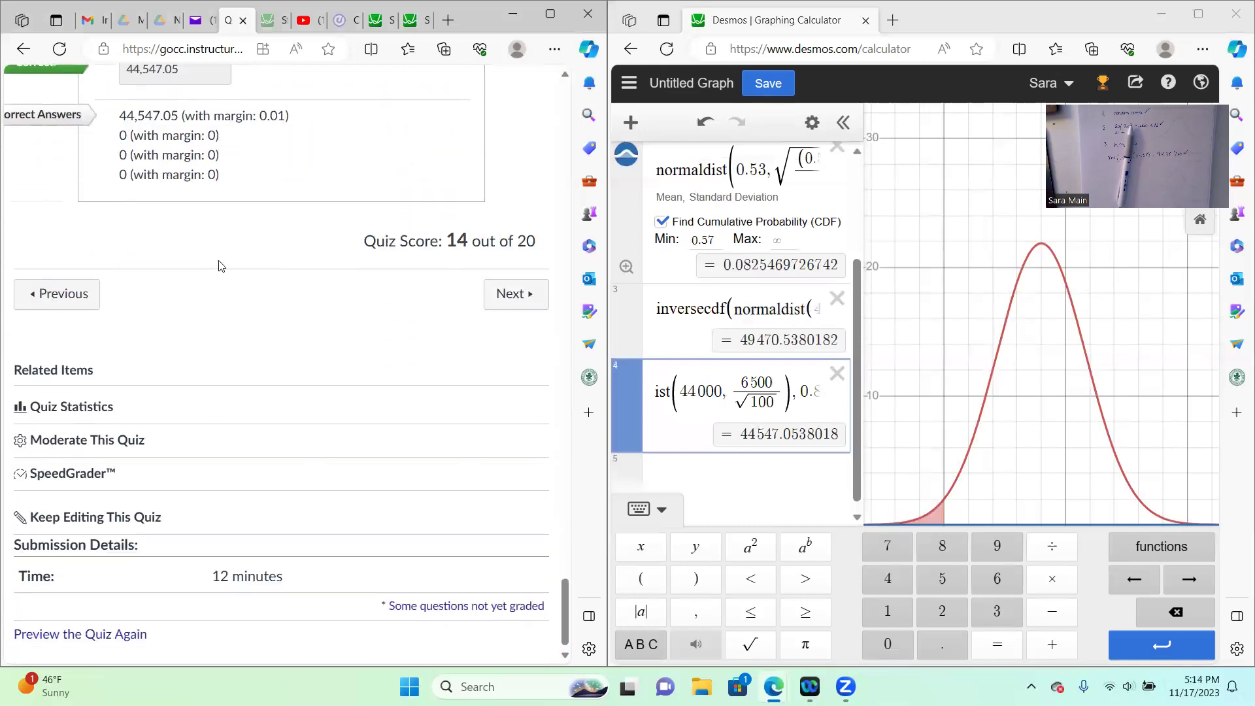
{"action": "scroll", "coordinate": [234, 275], "scroll_direction": "up", "scroll_amount": 15}
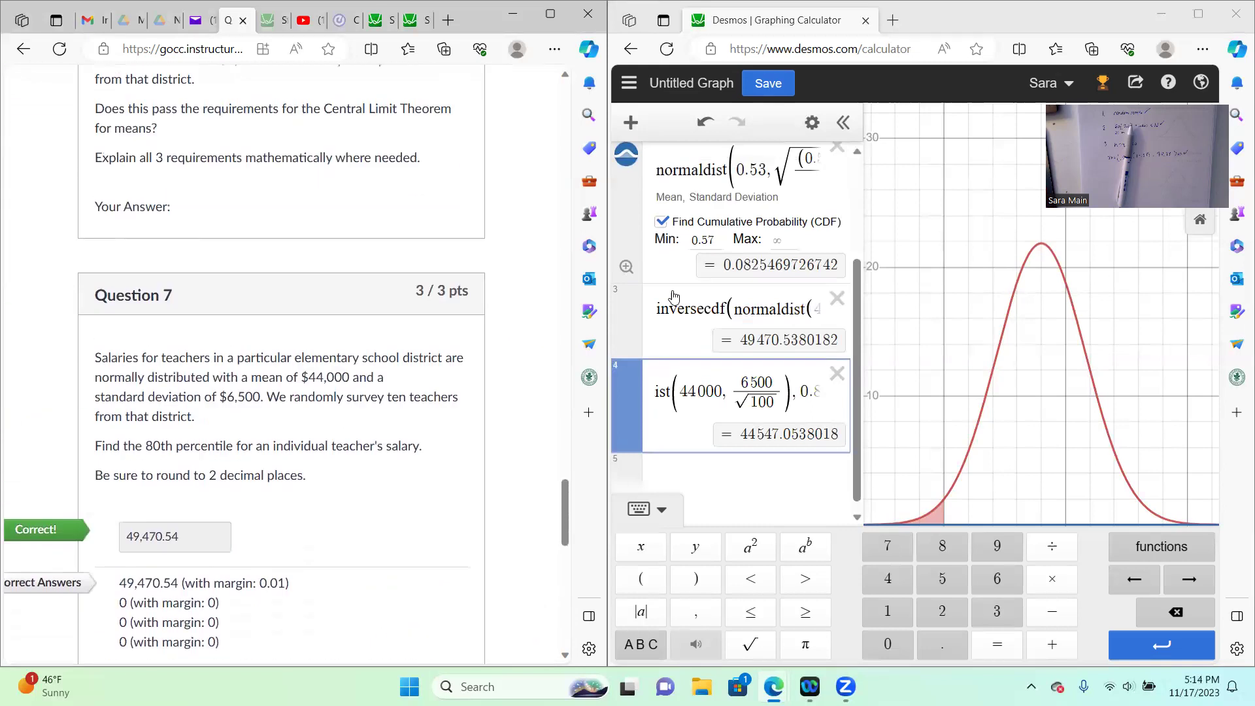
{"action": "scroll", "coordinate": [311, 247], "scroll_direction": "up", "scroll_amount": 20}
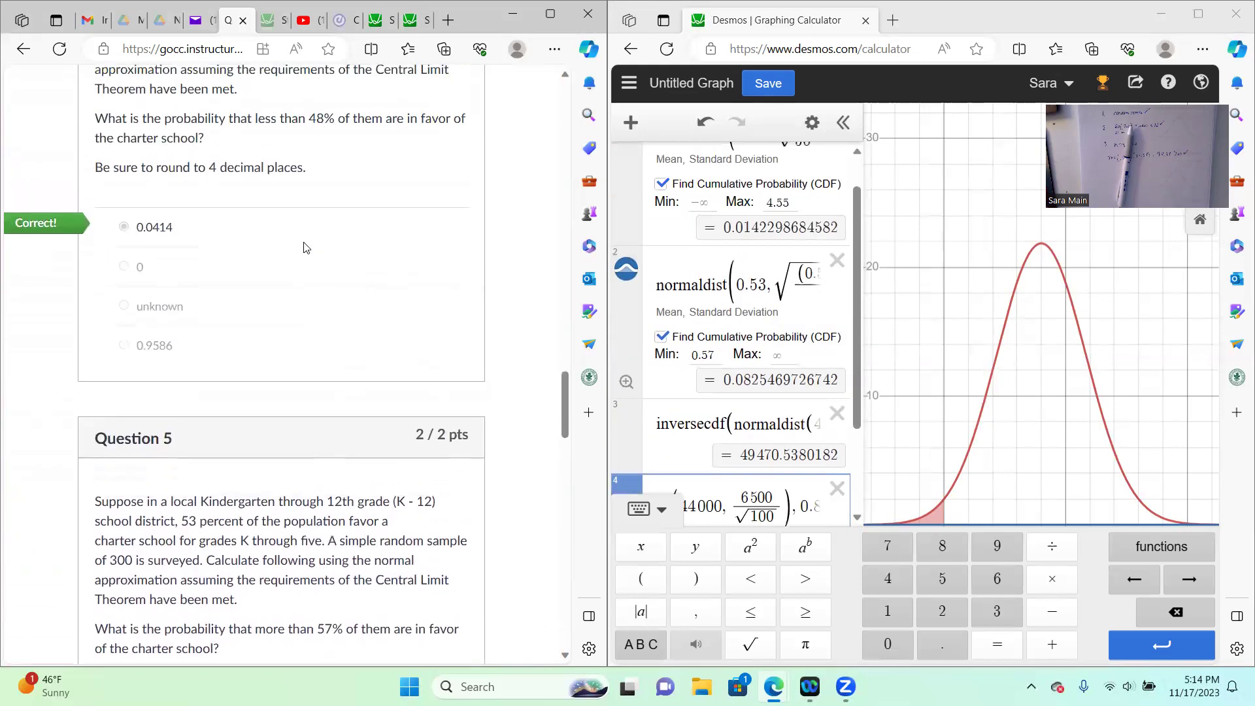
{"action": "scroll", "coordinate": [306, 247], "scroll_direction": "up", "scroll_amount": 12}
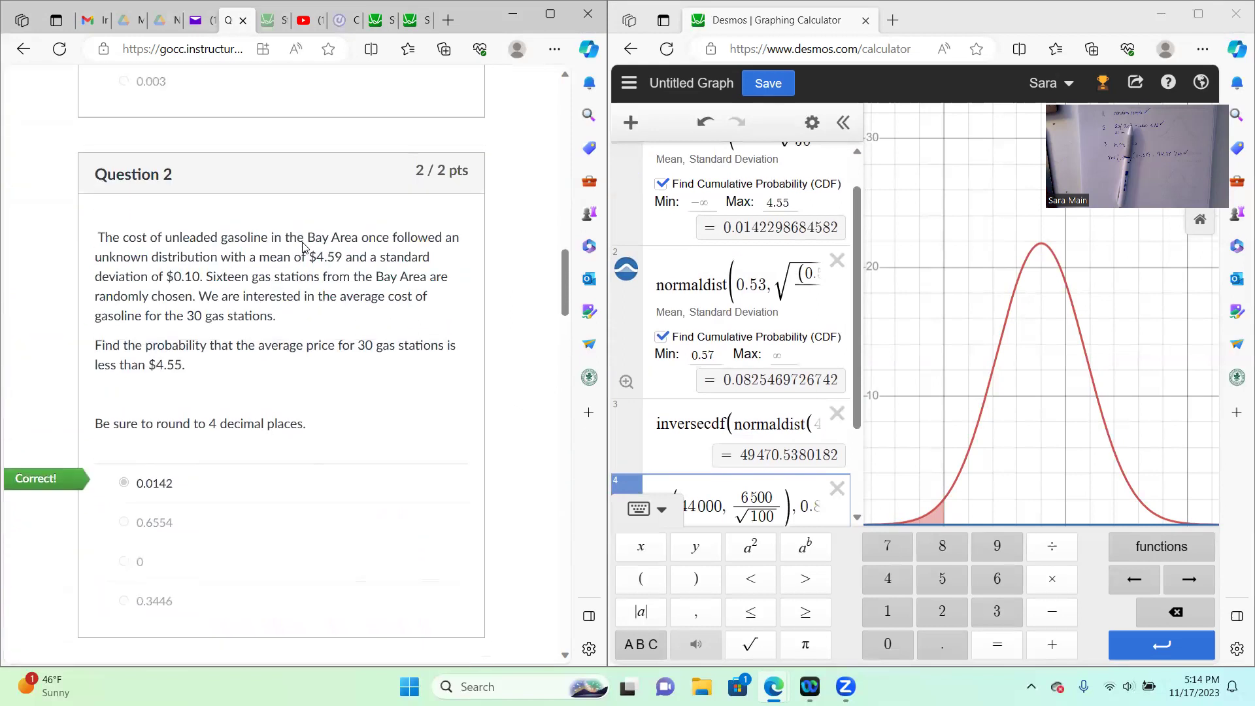
{"action": "scroll", "coordinate": [303, 243], "scroll_direction": "up", "scroll_amount": 5}
{"action": "scroll", "coordinate": [304, 244], "scroll_direction": "down", "scroll_amount": 8}
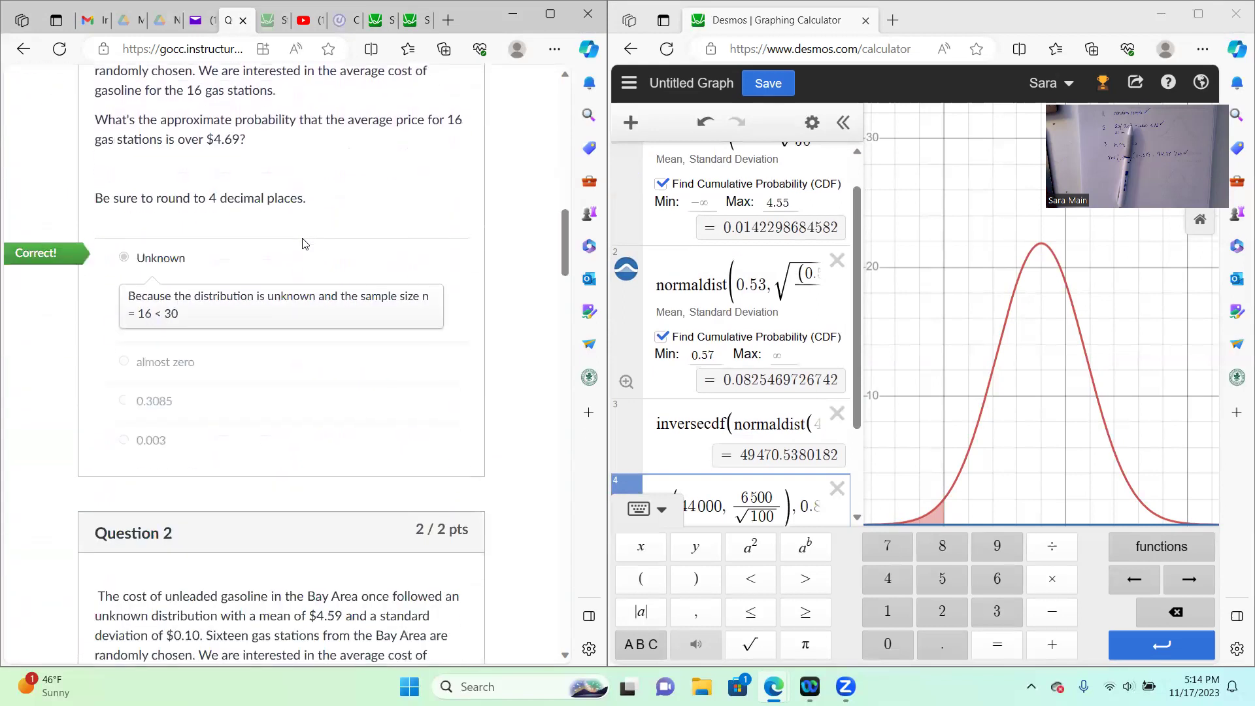
{"action": "scroll", "coordinate": [303, 255], "scroll_direction": "down", "scroll_amount": 5}
{"action": "scroll", "coordinate": [387, 219], "scroll_direction": "up", "scroll_amount": 9}
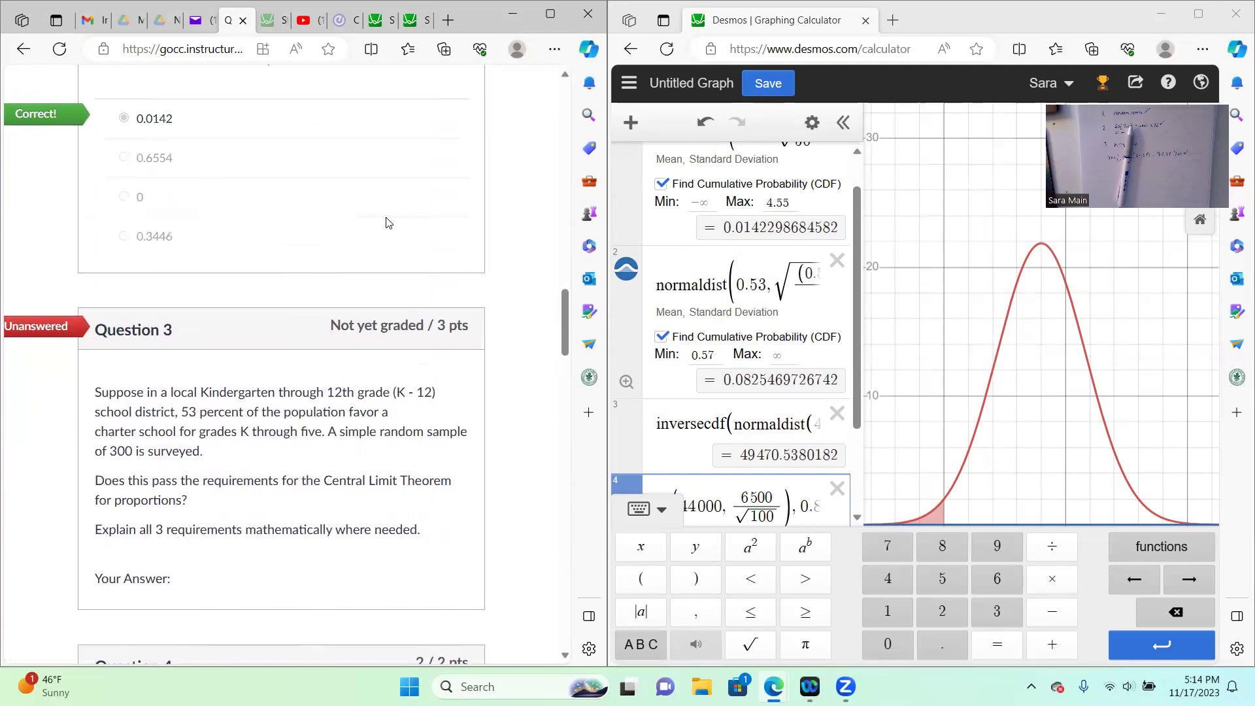
Move the Desmos browser window so that it partly overlaps the quiz window
{"action": "left_click", "coordinate": [966, 25]}
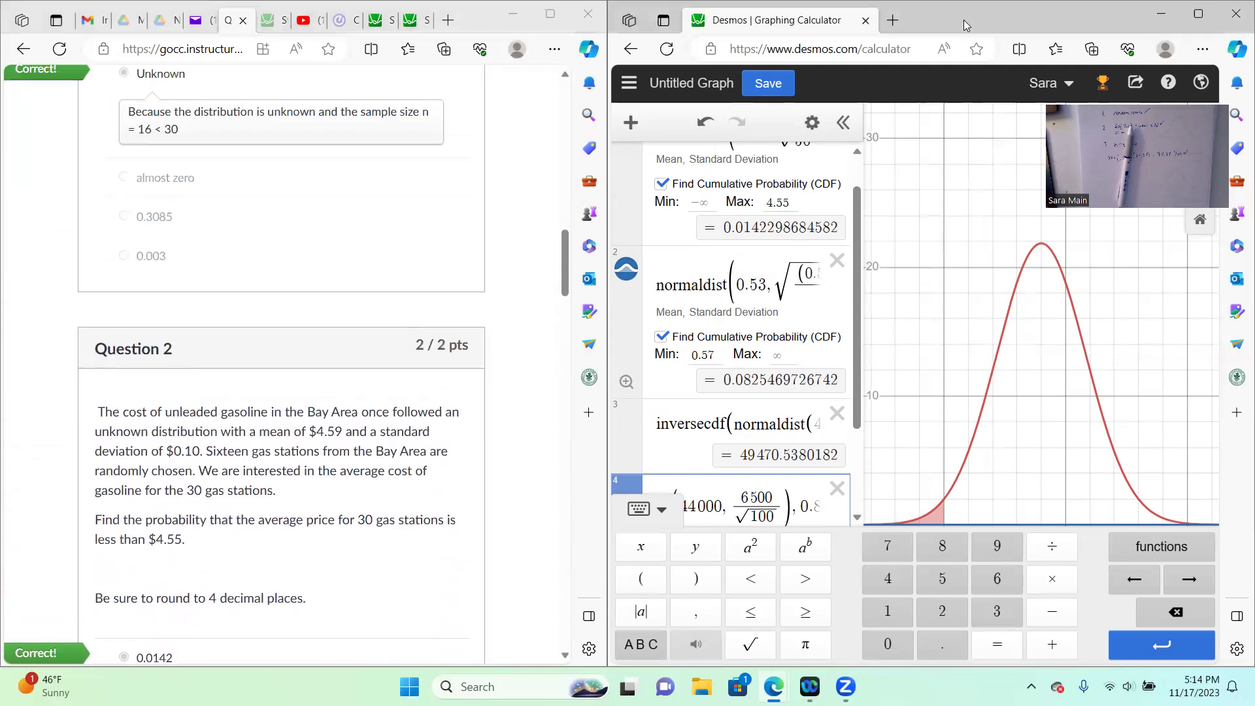
{"action": "left_click_drag", "start_coordinate": [966, 25], "coordinate": [822, 25]}
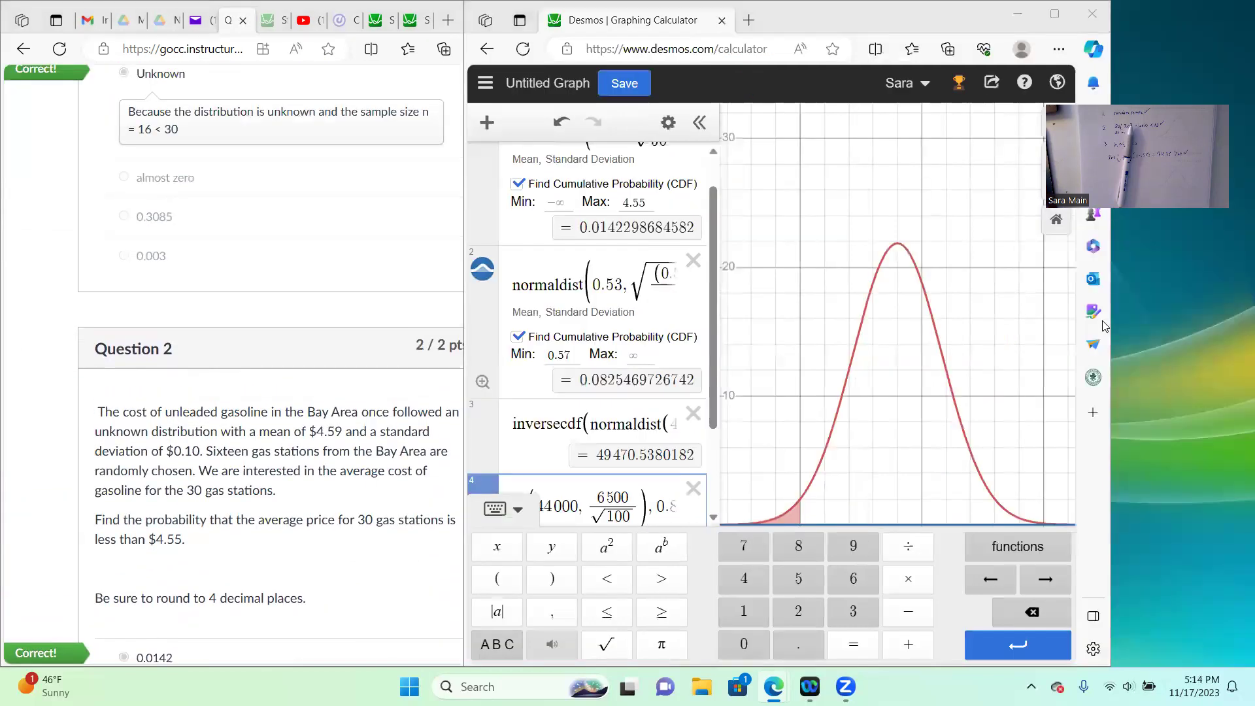